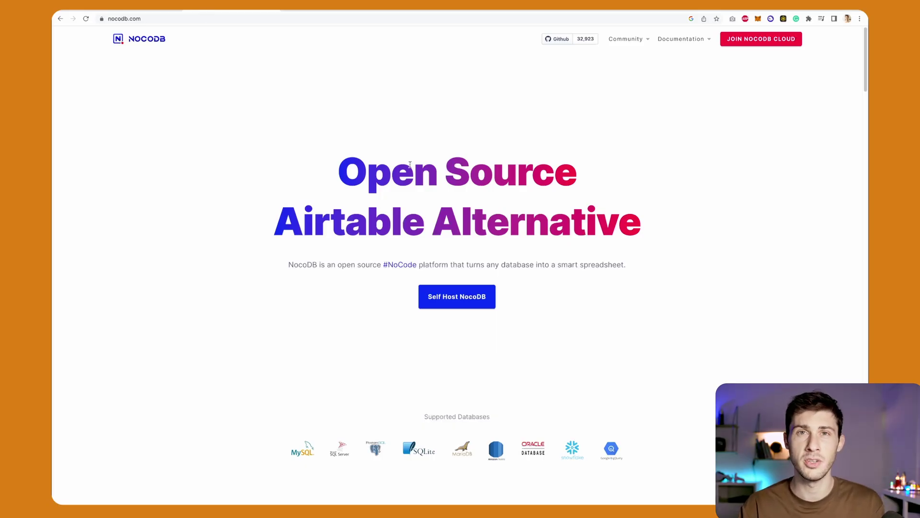
Scroll down the page and open the NocoDB GitHub repository from its stars card.
scroll(187, 162, "down", 15)
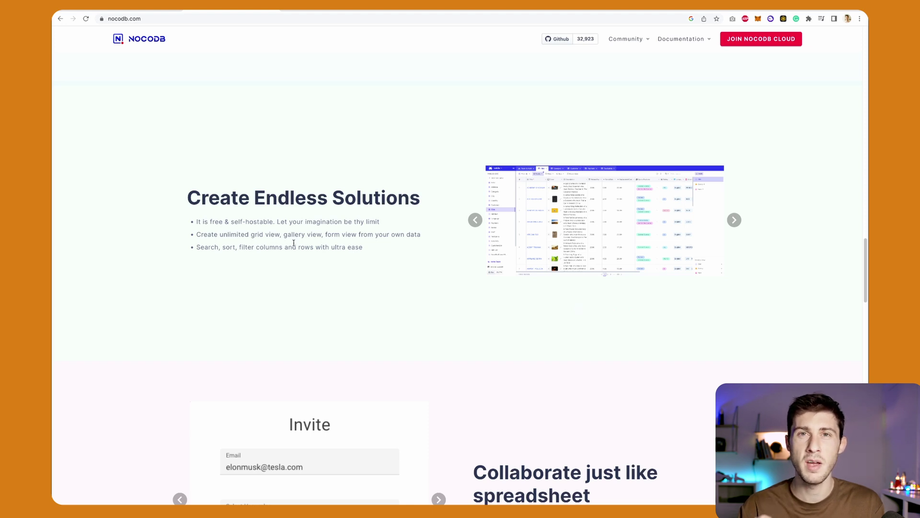
scroll(121, 201, "down", 5)
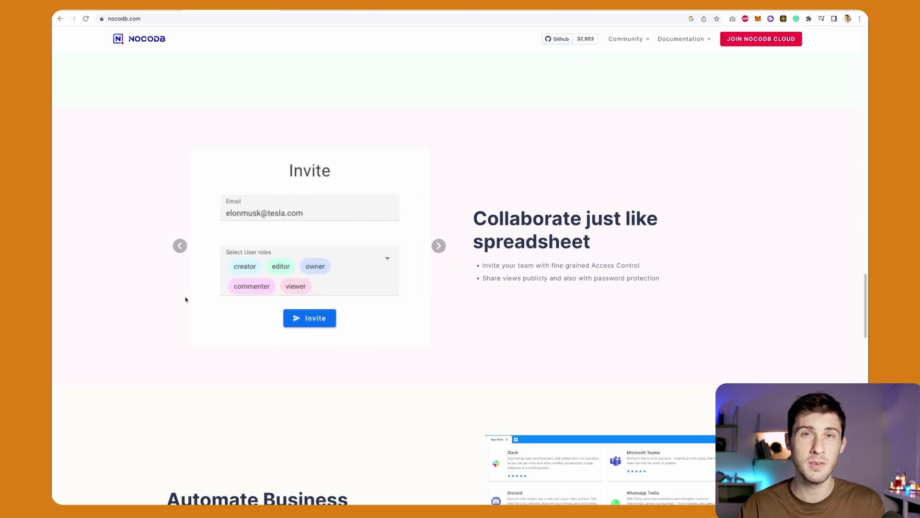
scroll(186, 299, "down", 6)
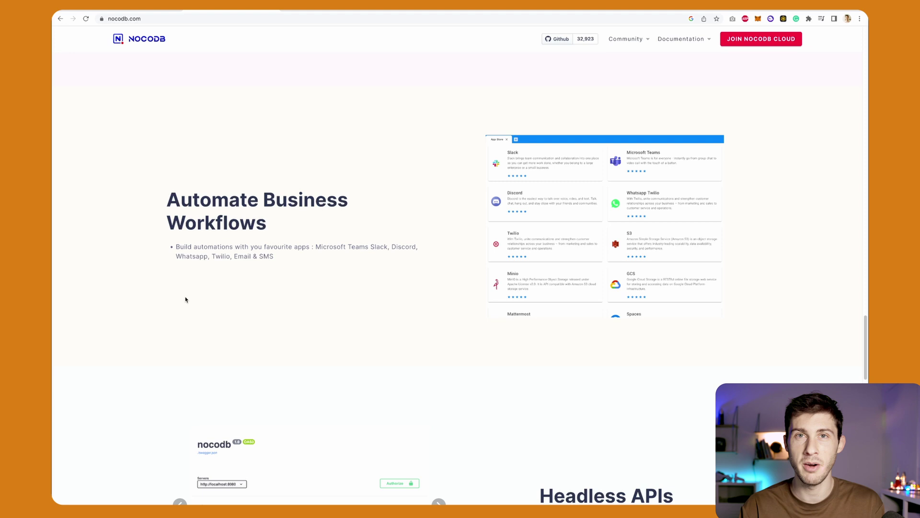
scroll(186, 299, "down", 5)
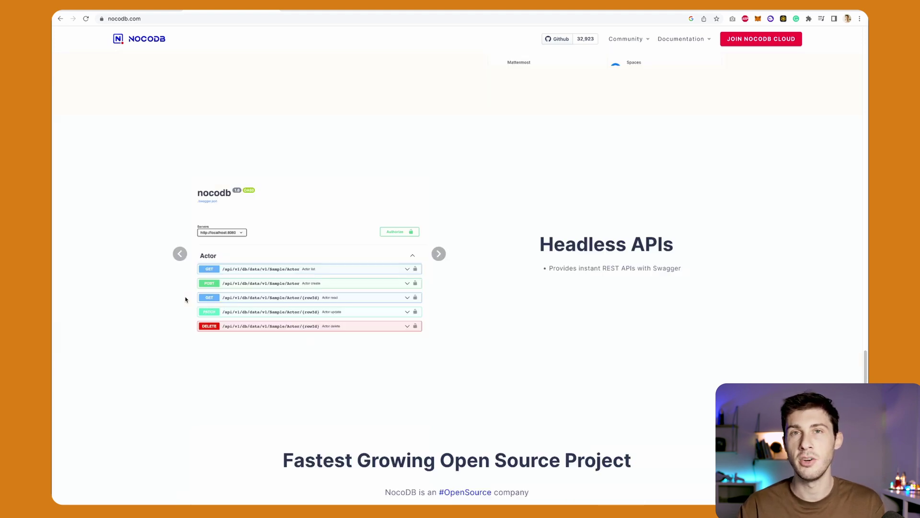
scroll(186, 299, "down", 6)
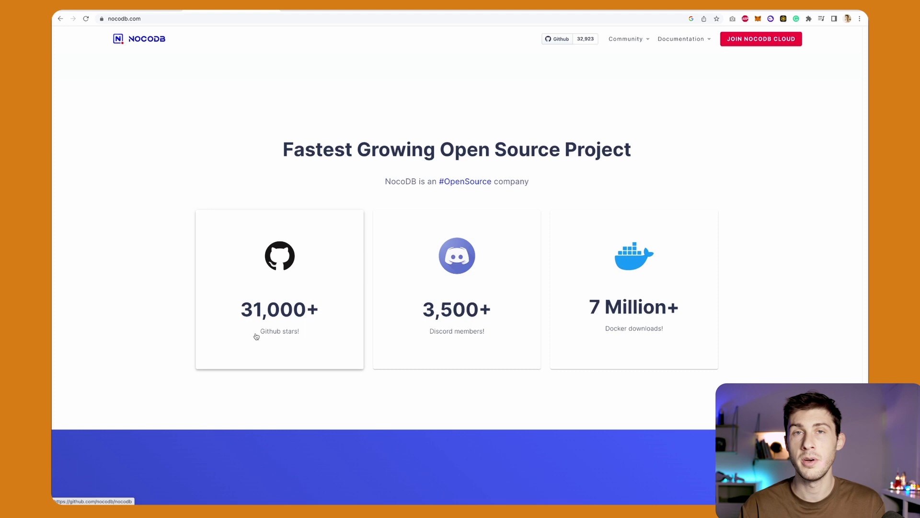
left_click(263, 288)
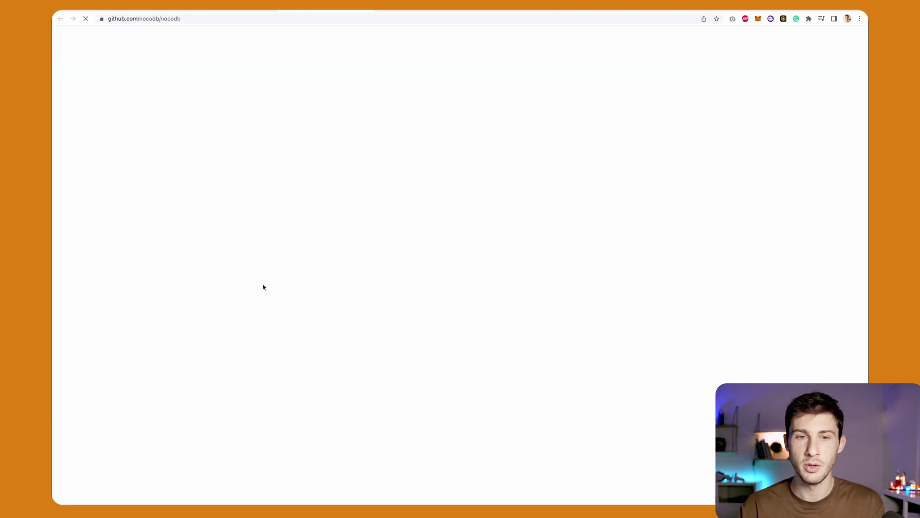
Scroll through the README's install options and feature screenshots.
scroll(134, 255, "down", 5)
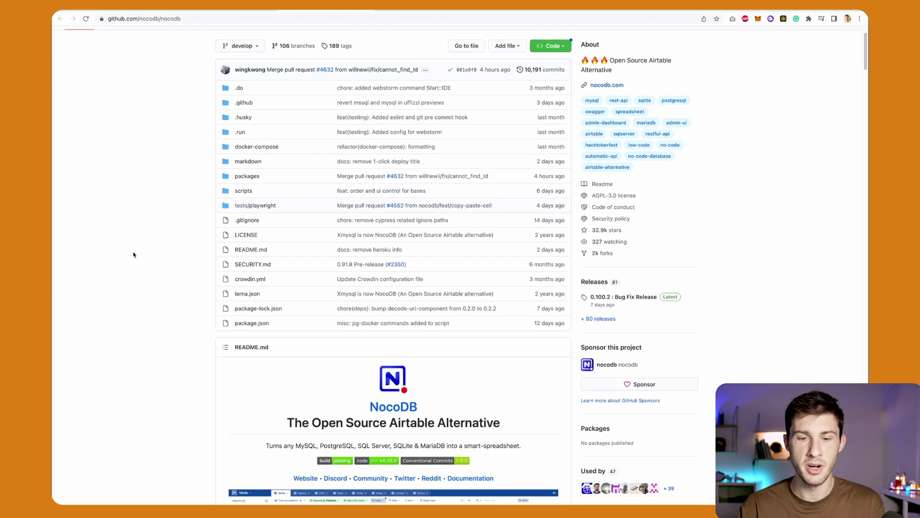
scroll(133, 254, "down", 8)
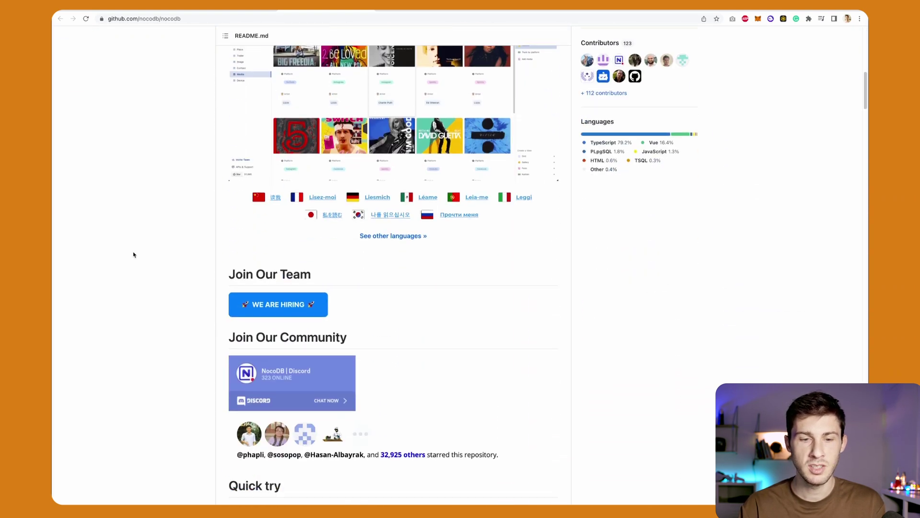
scroll(134, 254, "down", 11)
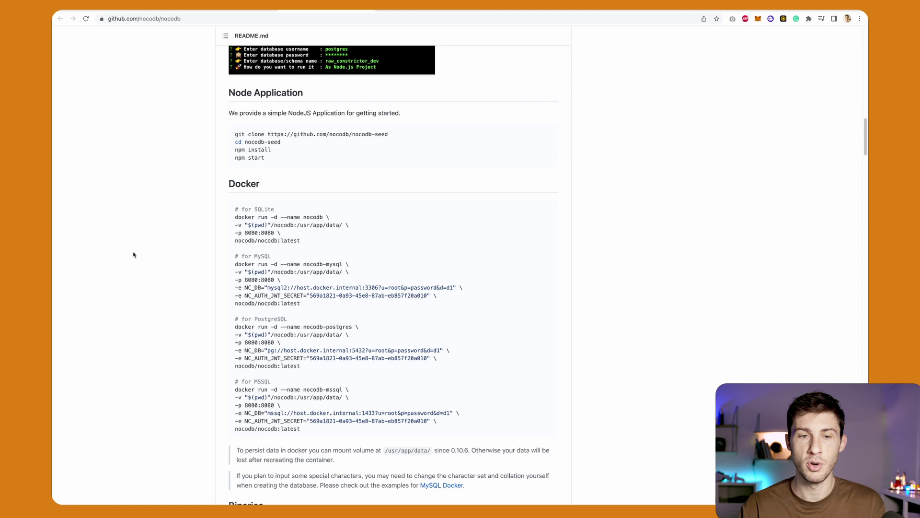
scroll(134, 254, "down", 10)
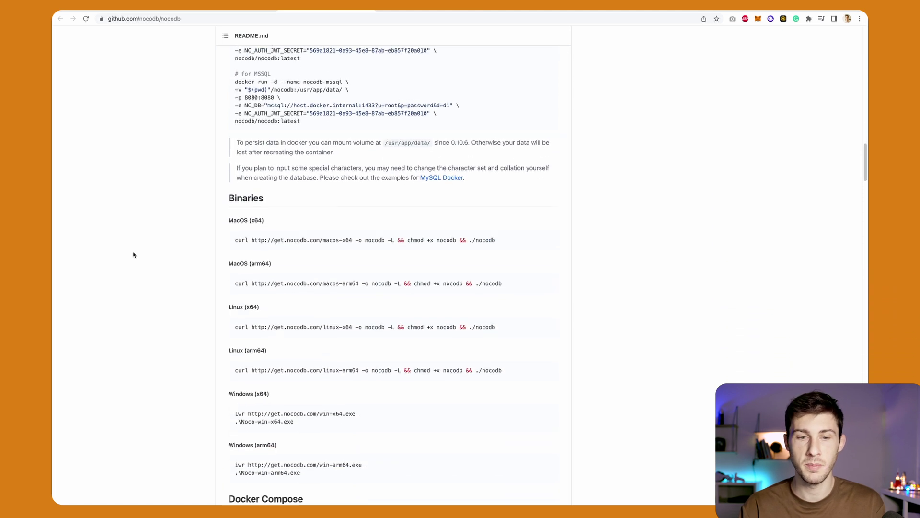
scroll(157, 320, "down", 9)
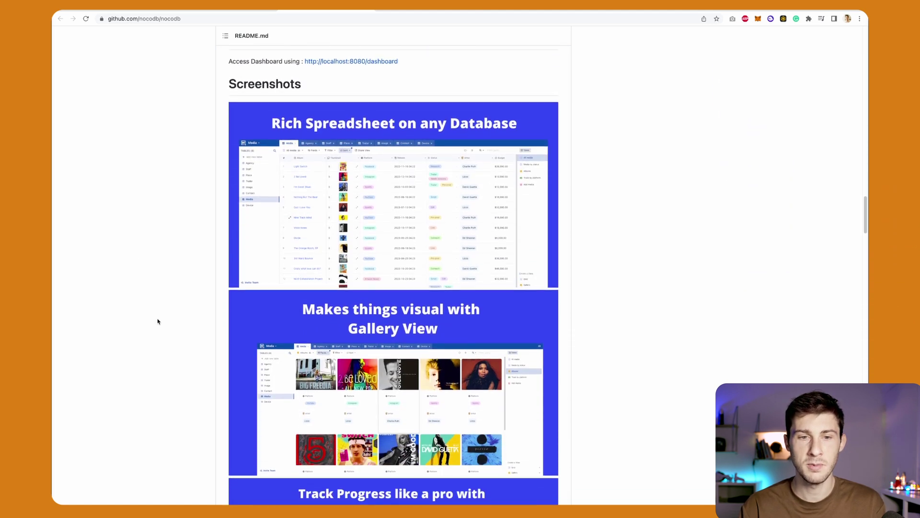
scroll(157, 322, "down", 7)
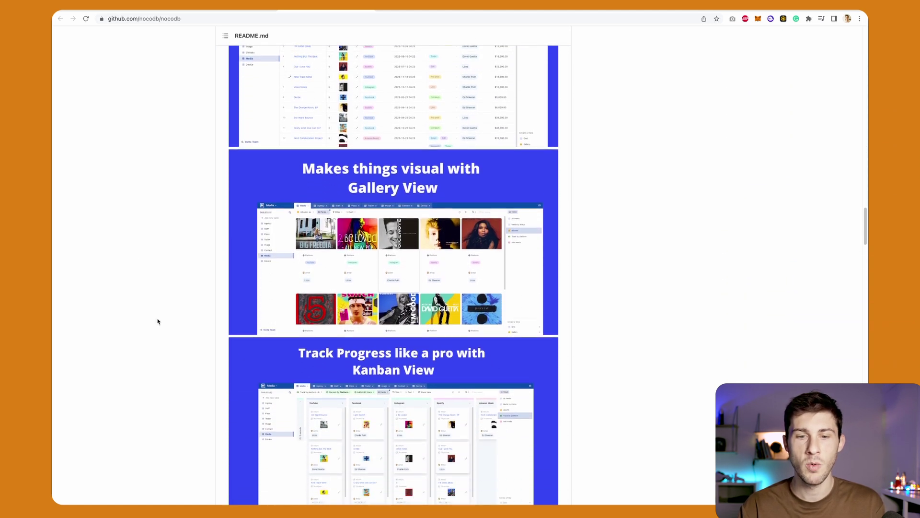
scroll(157, 321, "down", 8)
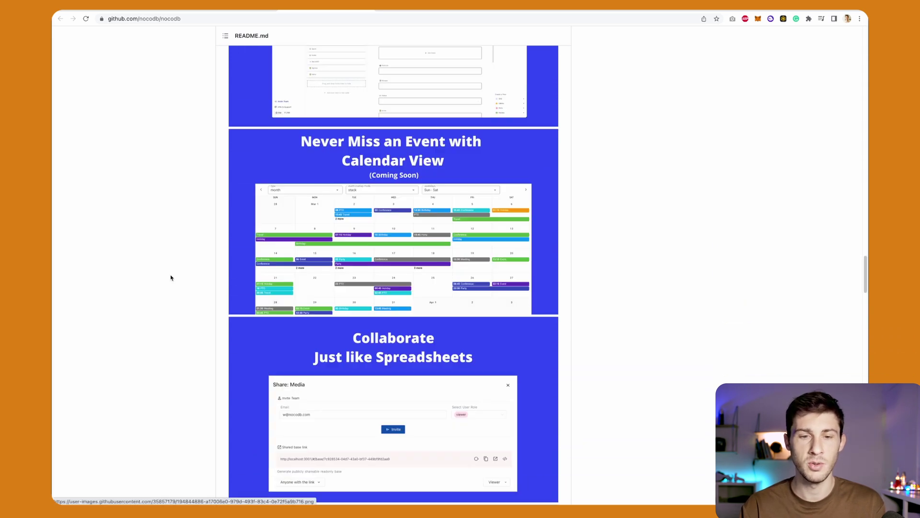
scroll(171, 278, "down", 13)
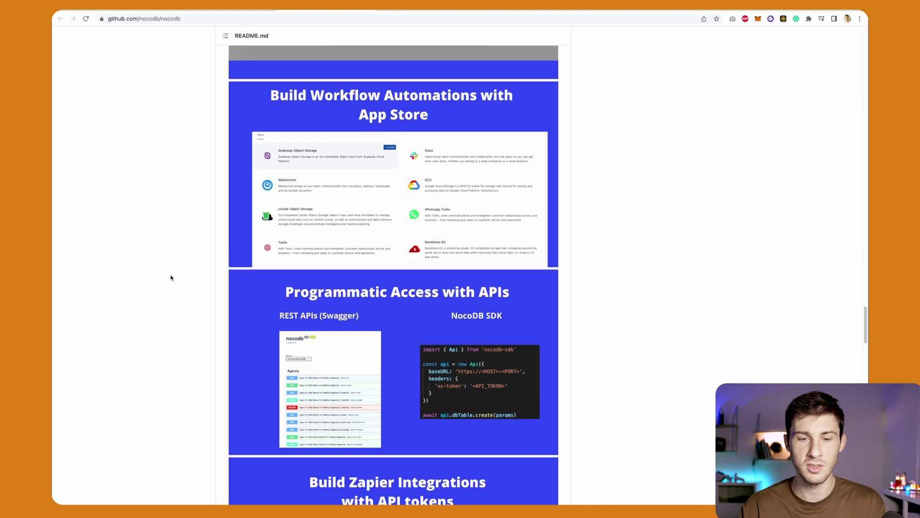
scroll(171, 278, "down", 8)
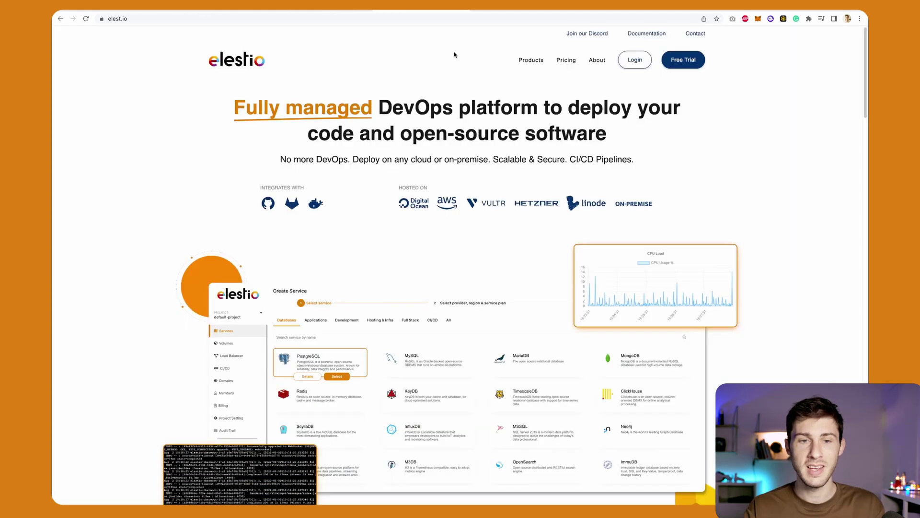
Log in to Elestio and deploy a NocoDB service on Hetzner Falkenstein with the SMALL-1C-2G plan.
left_click(636, 60)
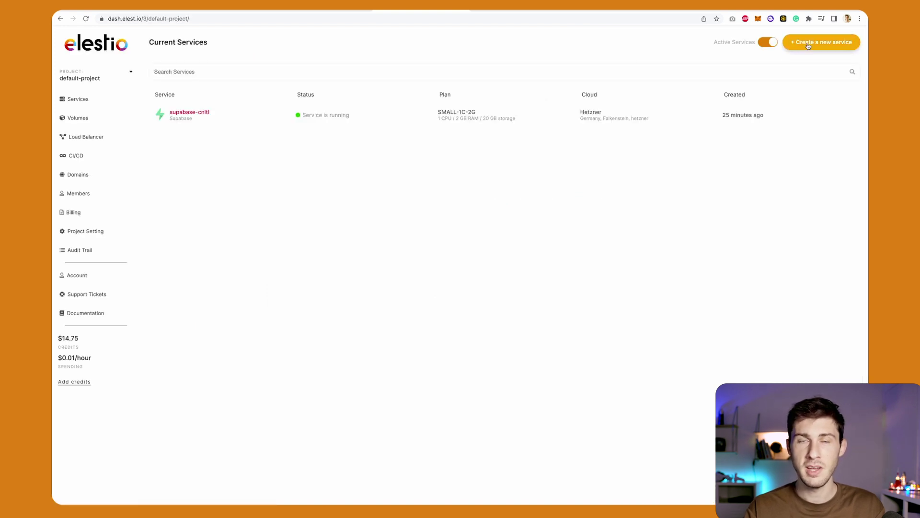
left_click(807, 44)
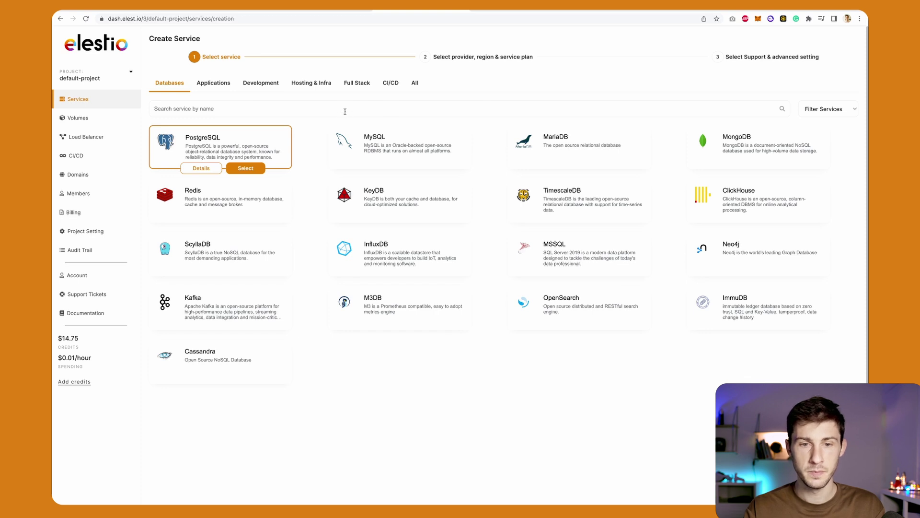
type("noco")
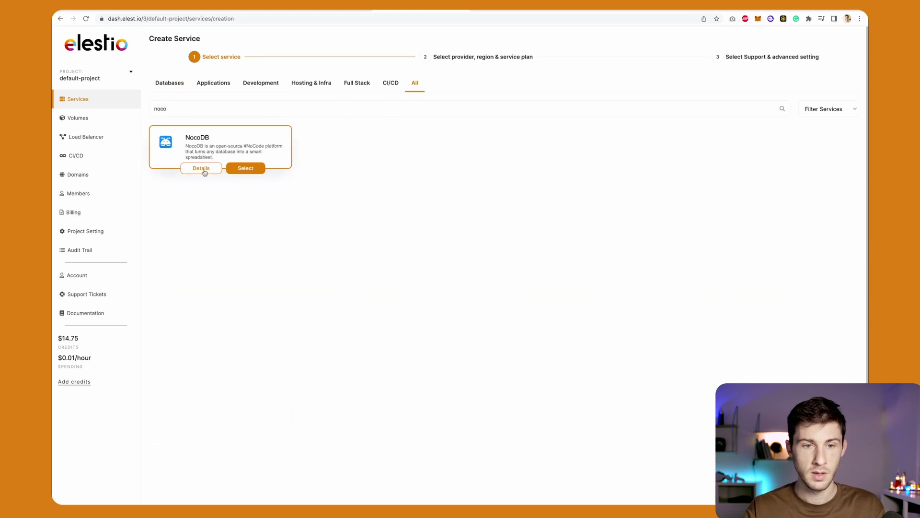
left_click(239, 167)
scroll(309, 225, "up", 1)
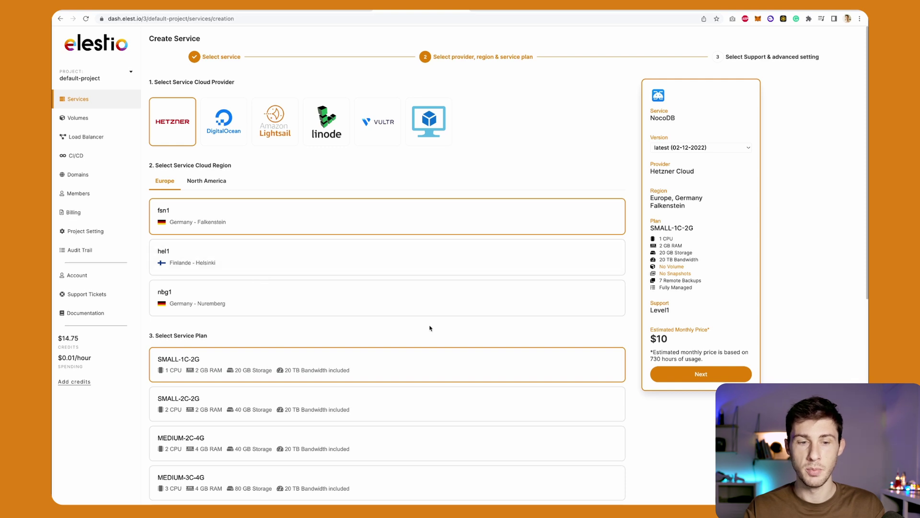
left_click(690, 376)
left_click(704, 351)
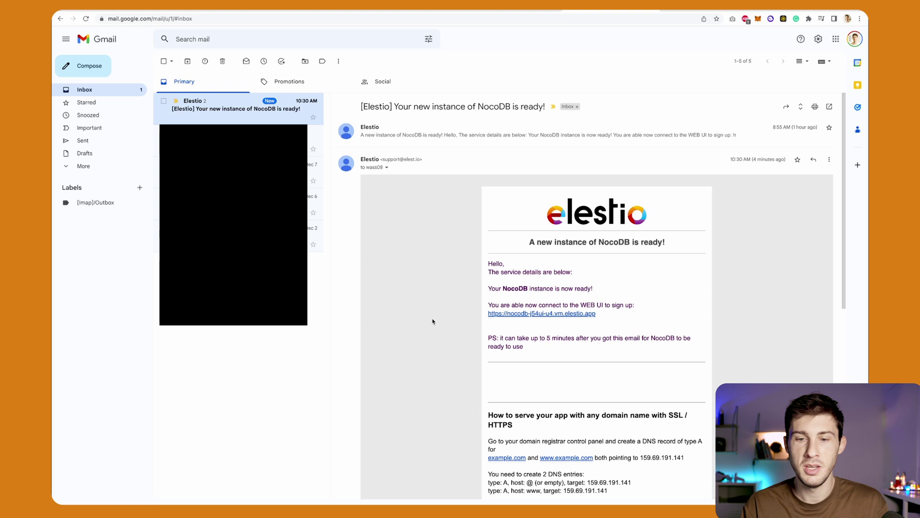
Follow the instance URL link in Elestio's 'Your new instance of NocoDB is ready!' email.
left_click(505, 314)
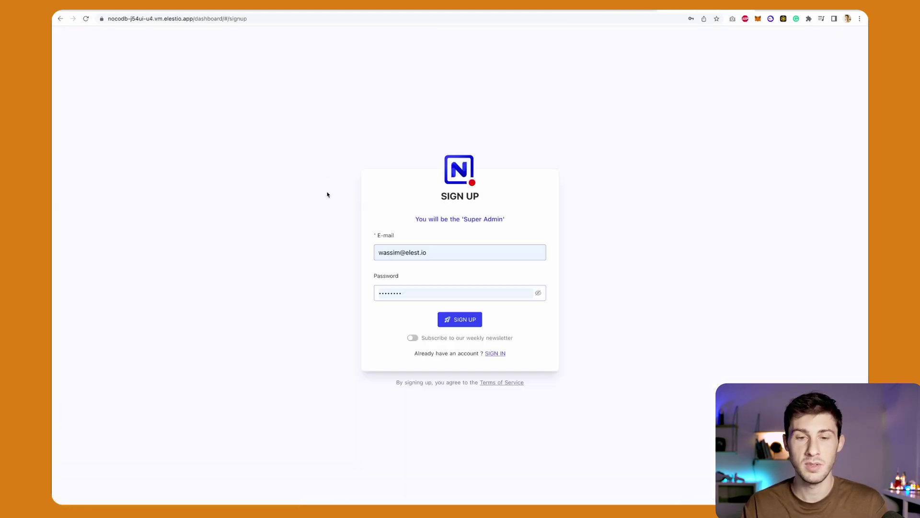
Submit the pre-filled e-mail and password on the Sign Up form to create the Super Admin.
left_click(428, 252)
left_click(369, 305)
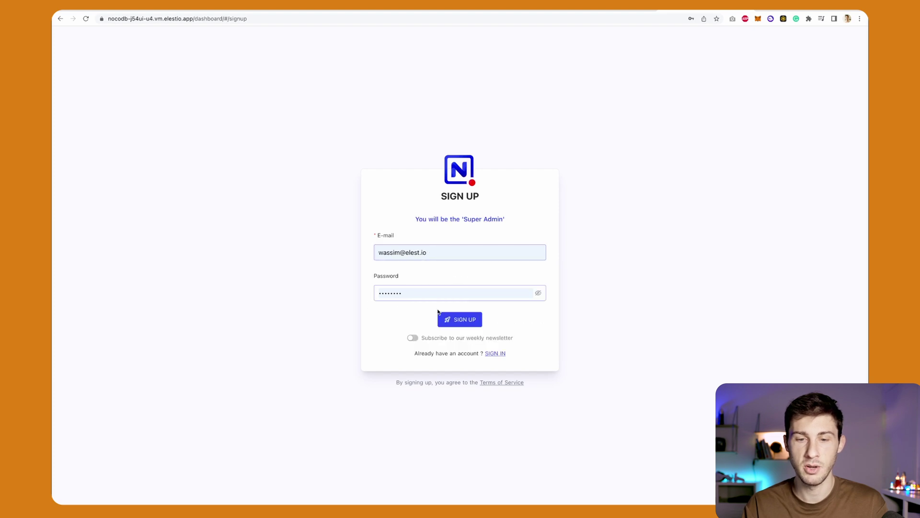
left_click(445, 318)
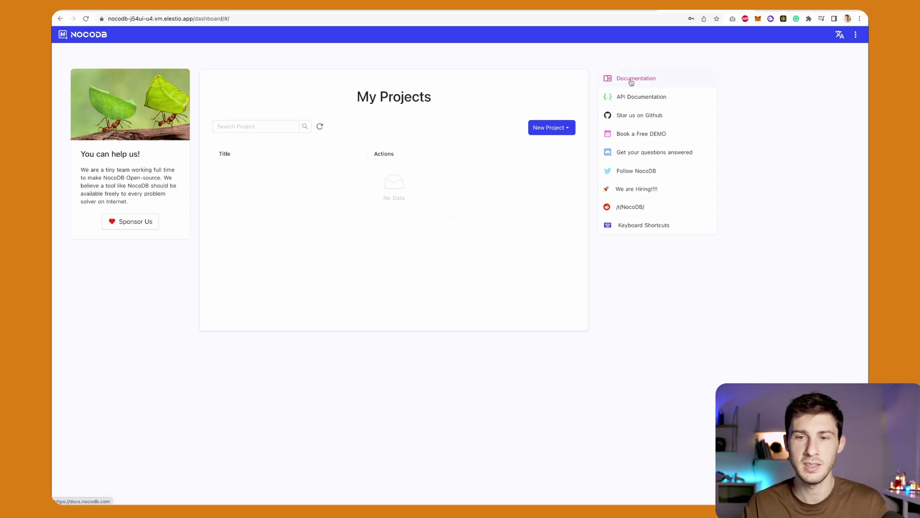
Open the NocoDB documentation and browse the Upgrading, Dashboard and Demos pages.
left_click(631, 80)
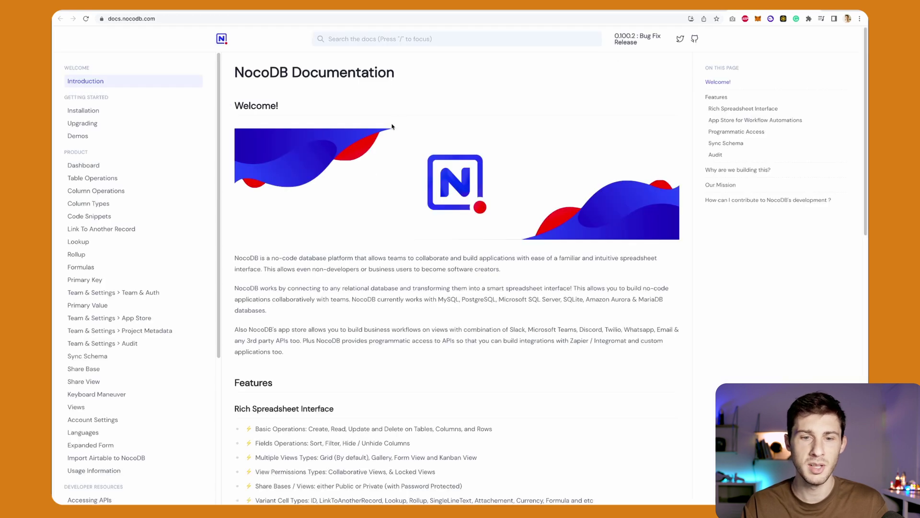
scroll(350, 273, "down", 5)
scroll(350, 273, "down", 5)
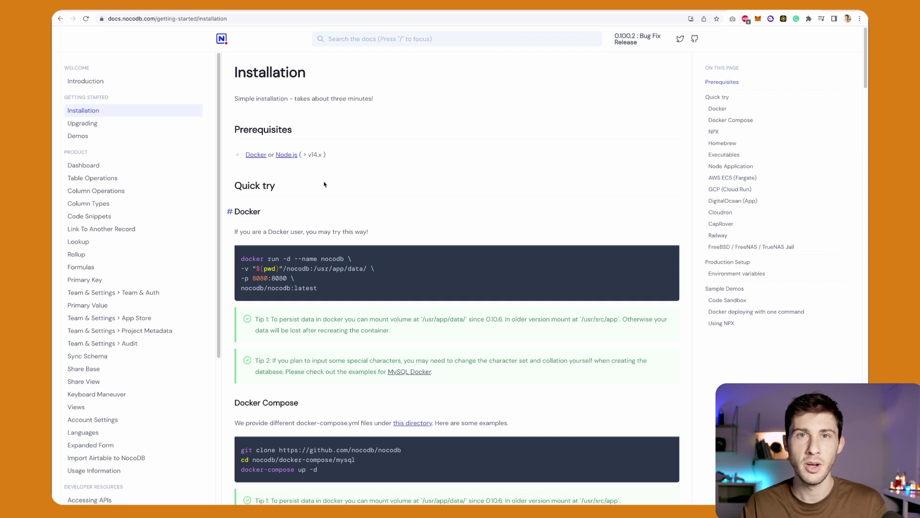
scroll(324, 184, "down", 6)
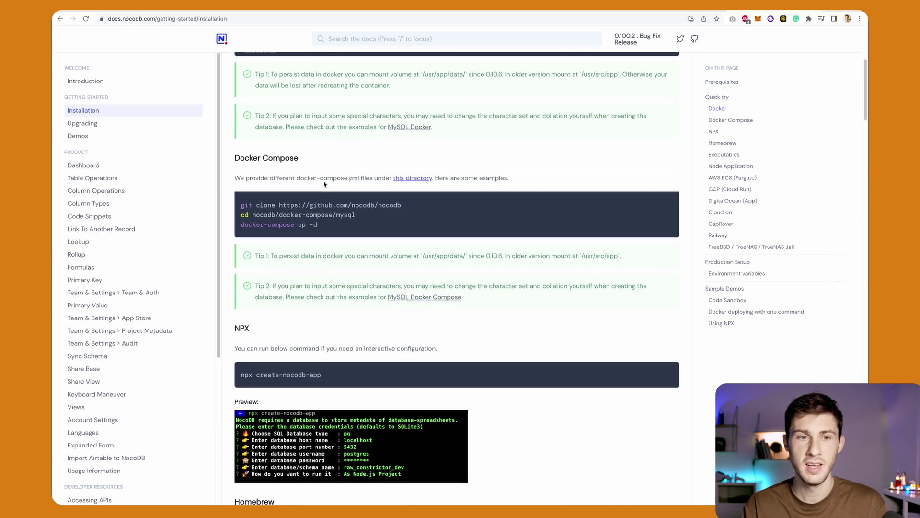
scroll(324, 181, "down", 3)
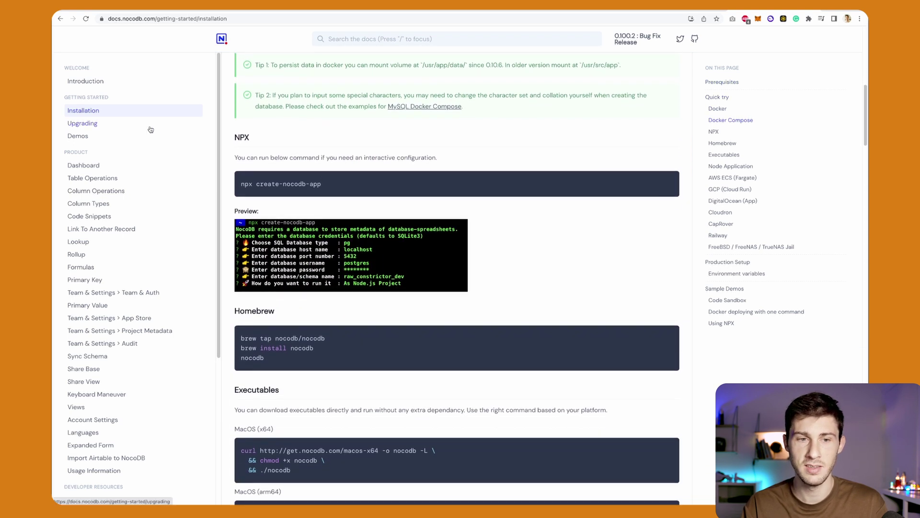
left_click(141, 125)
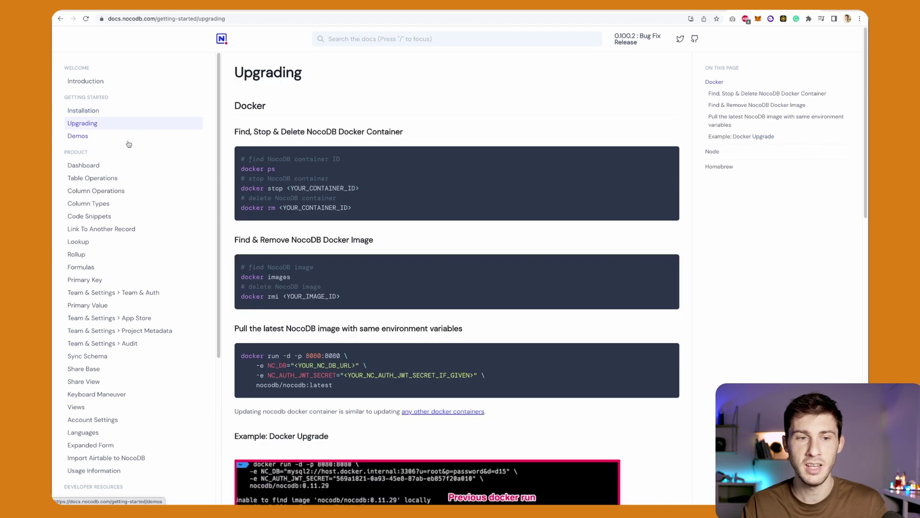
left_click(139, 164)
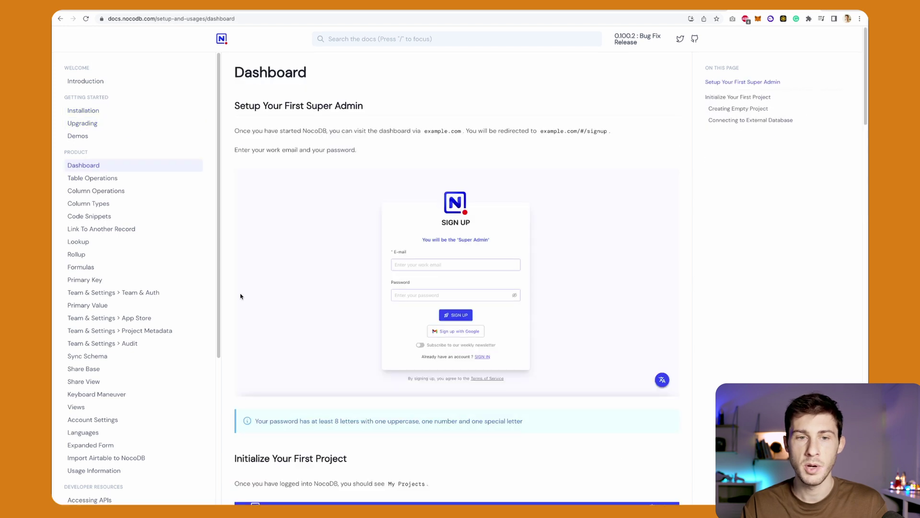
left_click(103, 140)
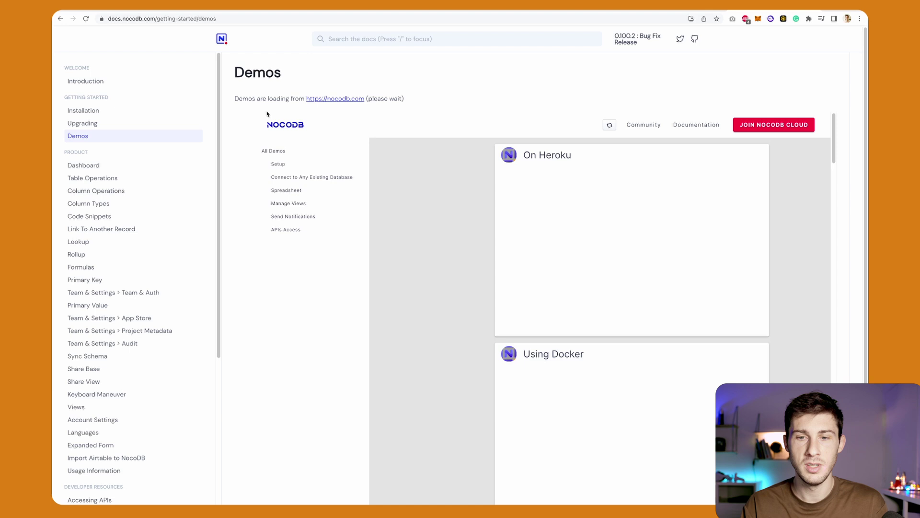
Scroll the Demos videos, then view Dashboard, Table Operations, Column Operations, Column Types and Code Snippets.
scroll(396, 274, "down", 4)
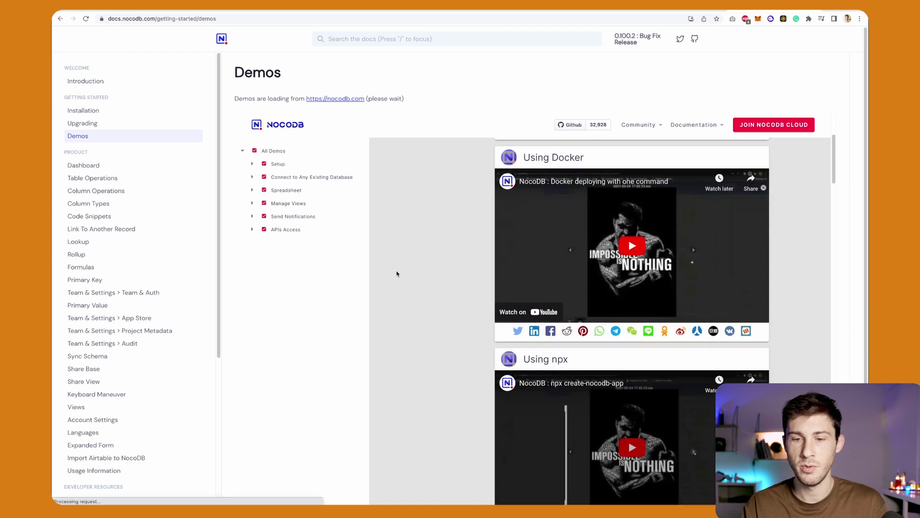
scroll(396, 273, "down", 8)
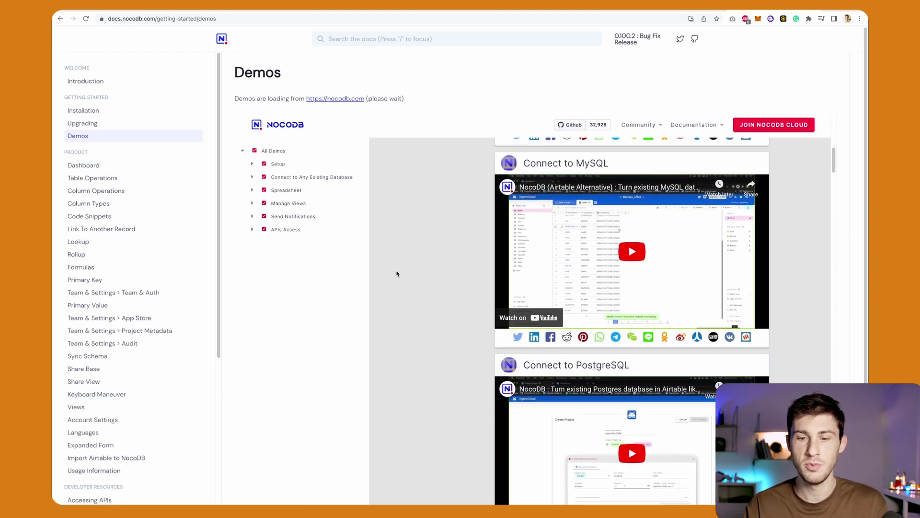
scroll(397, 273, "down", 6)
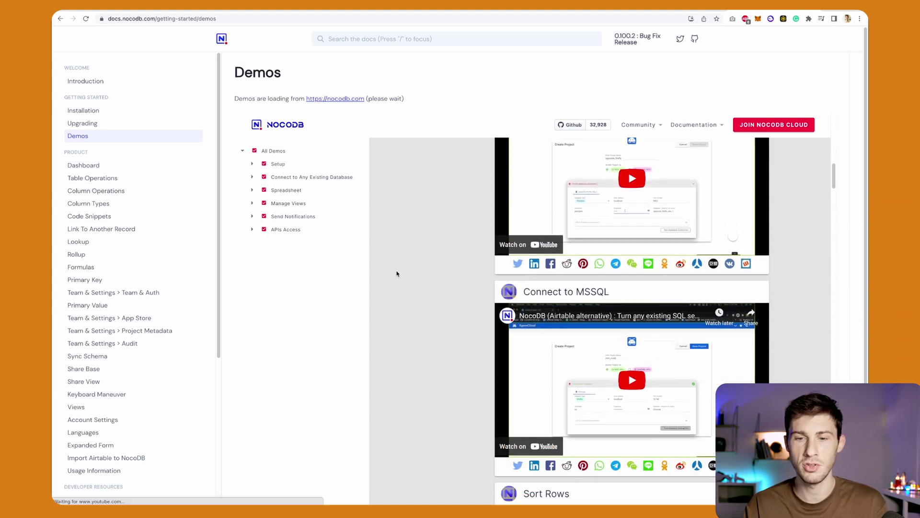
scroll(397, 274, "down", 2)
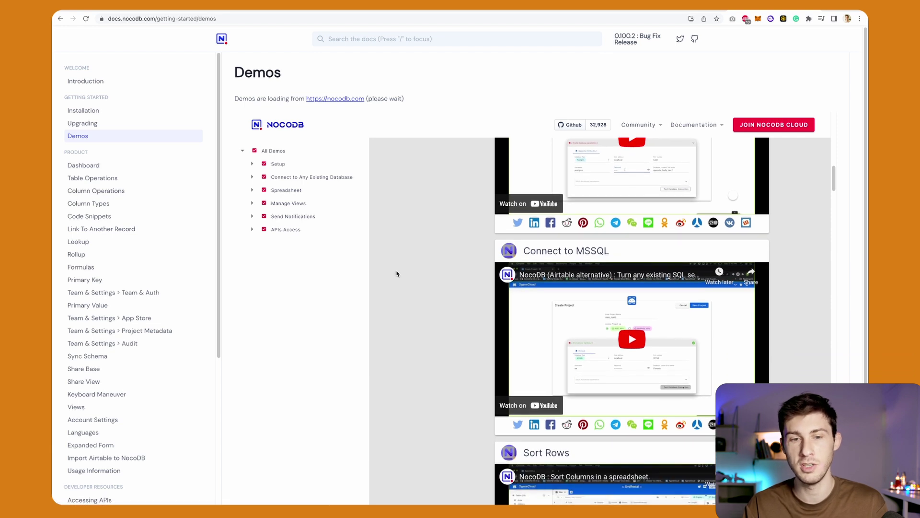
left_click(91, 166)
left_click(92, 178)
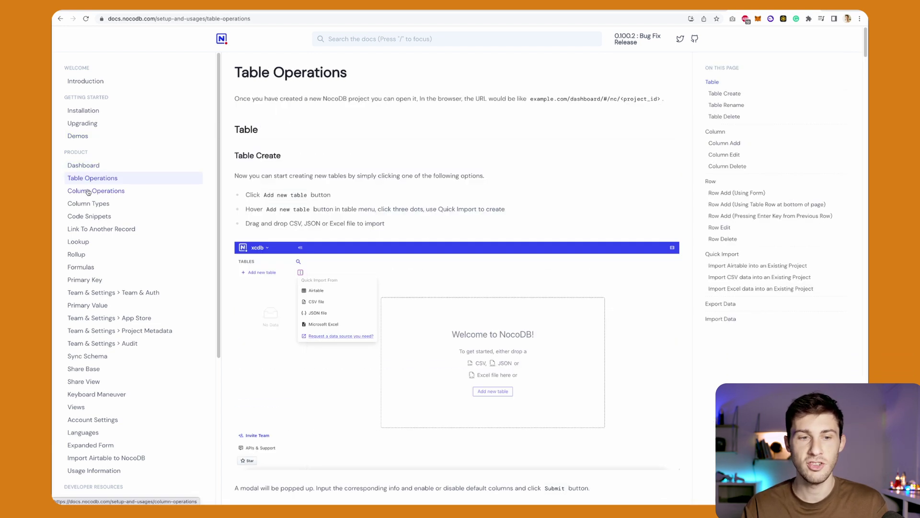
left_click(87, 192)
left_click(85, 205)
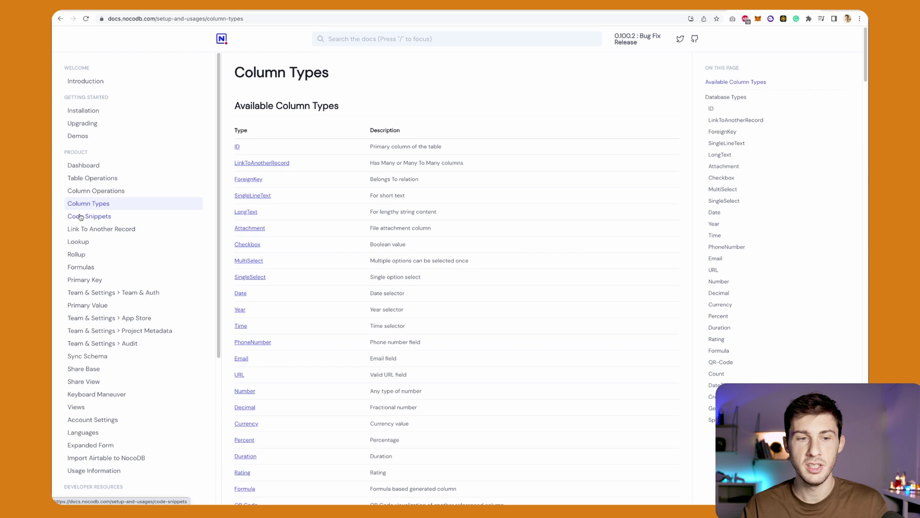
left_click(80, 217)
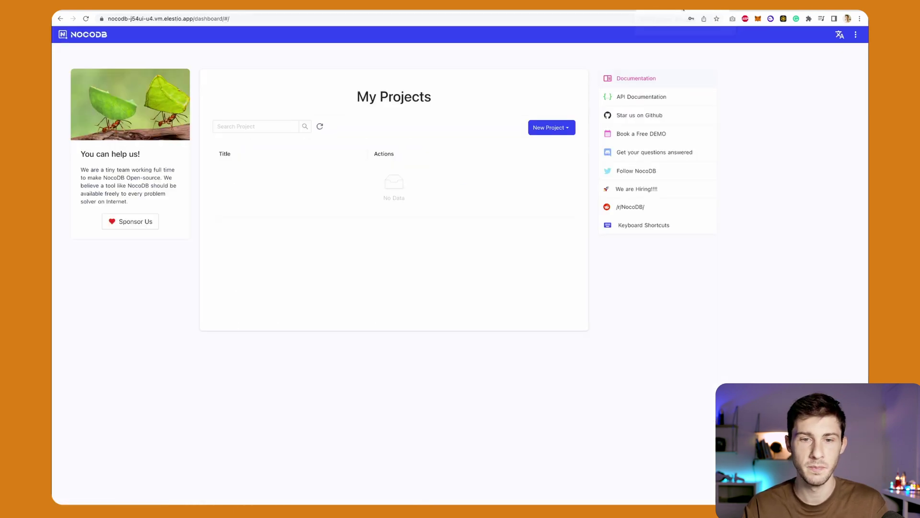
Create a blank project named task-manager from the projects dashboard.
left_click(684, 8)
left_click(540, 128)
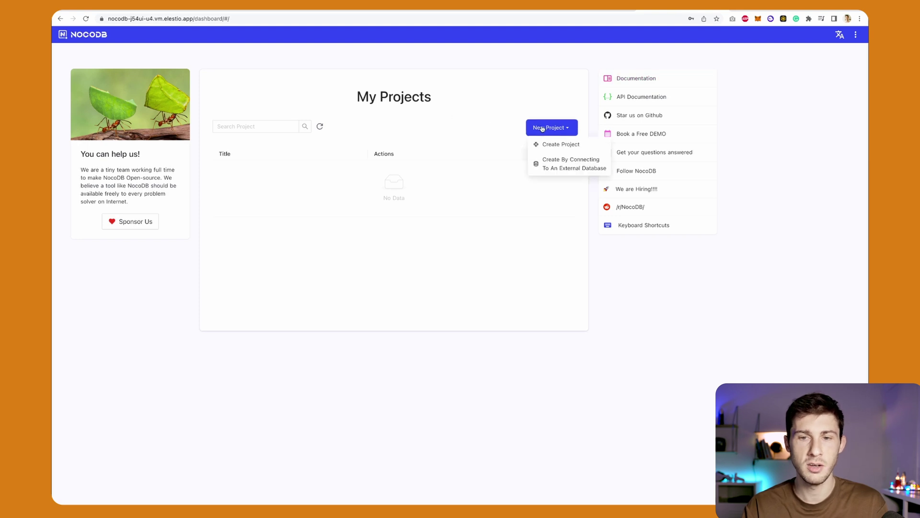
left_click(545, 141)
type("task-manag")
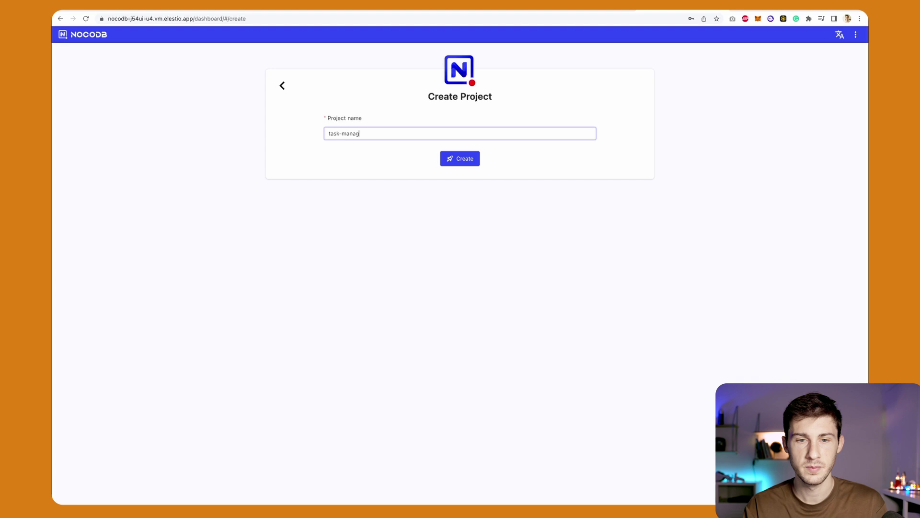
type("er")
key("Return")
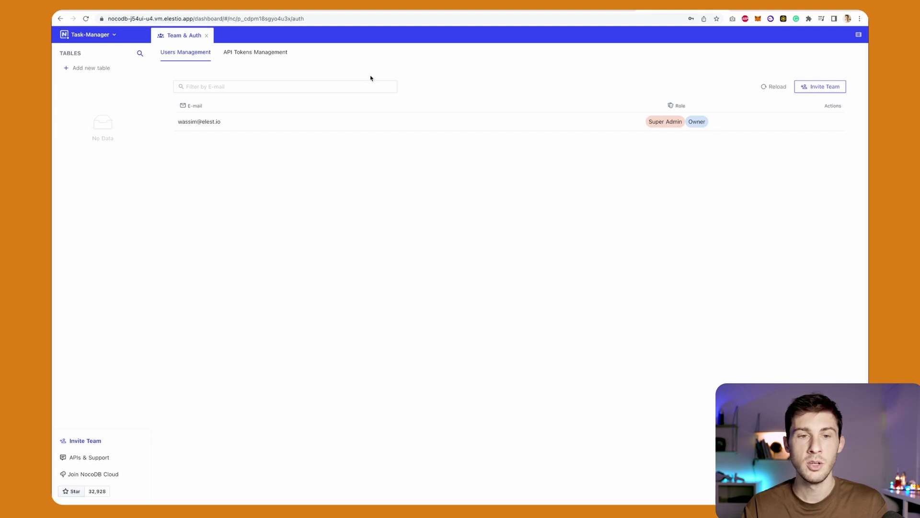
Show the API Tokens Management page for the Task-Manager project.
left_click(265, 56)
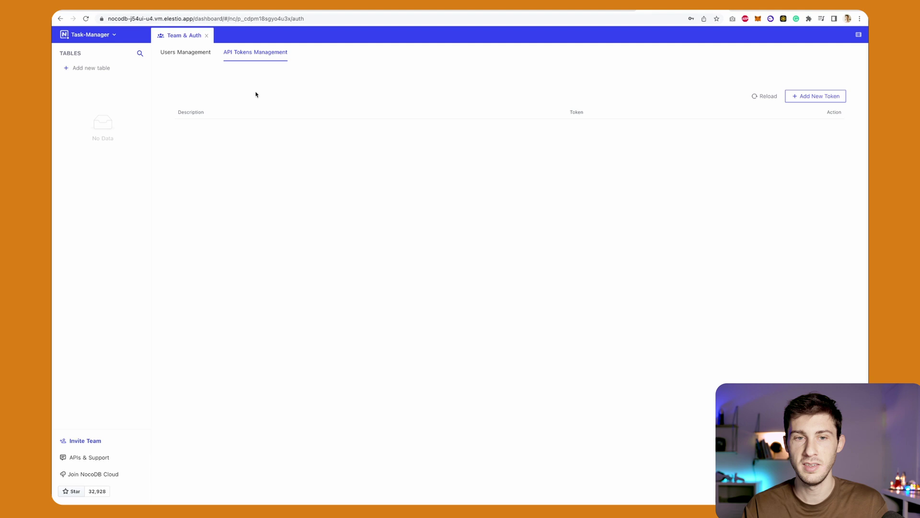
Create a new table named tasks, replacing the default Sheet-1 name.
left_click(92, 69)
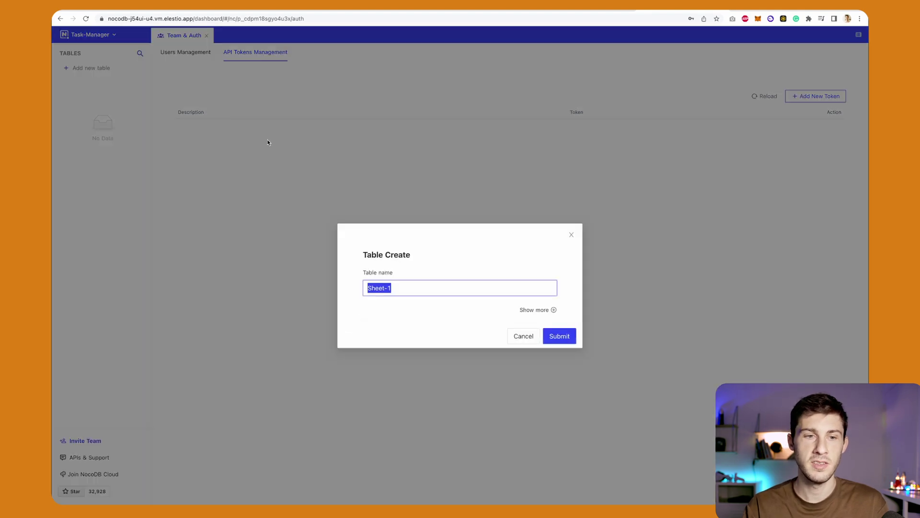
type("t")
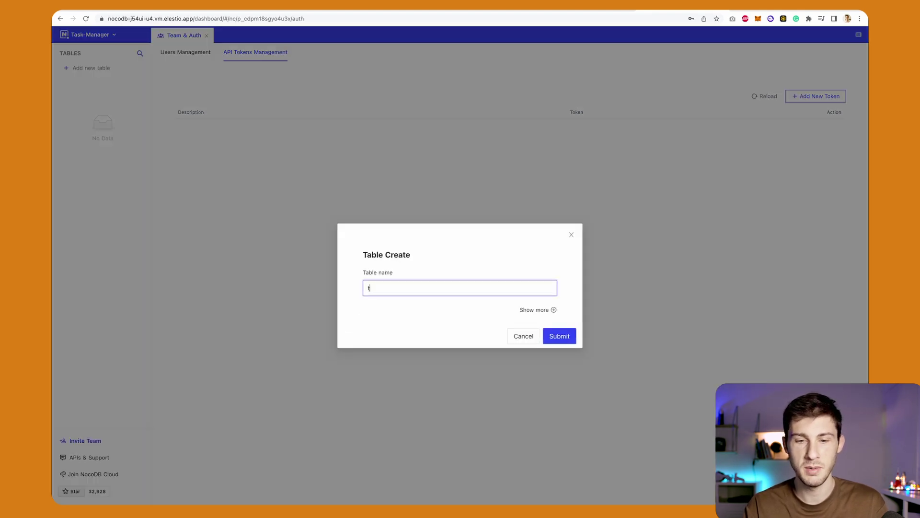
type("asks")
key("Return")
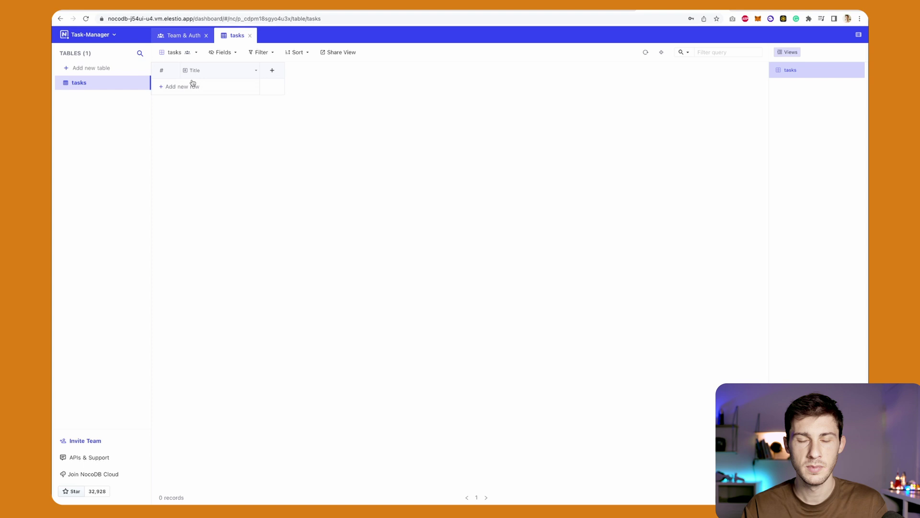
Start a new column named status and set its type to SingleSelect.
left_click(272, 72)
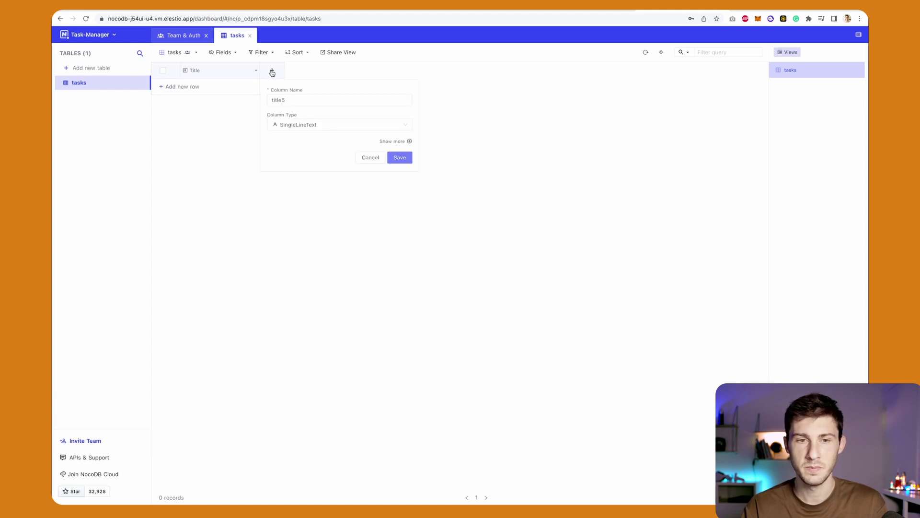
type("status")
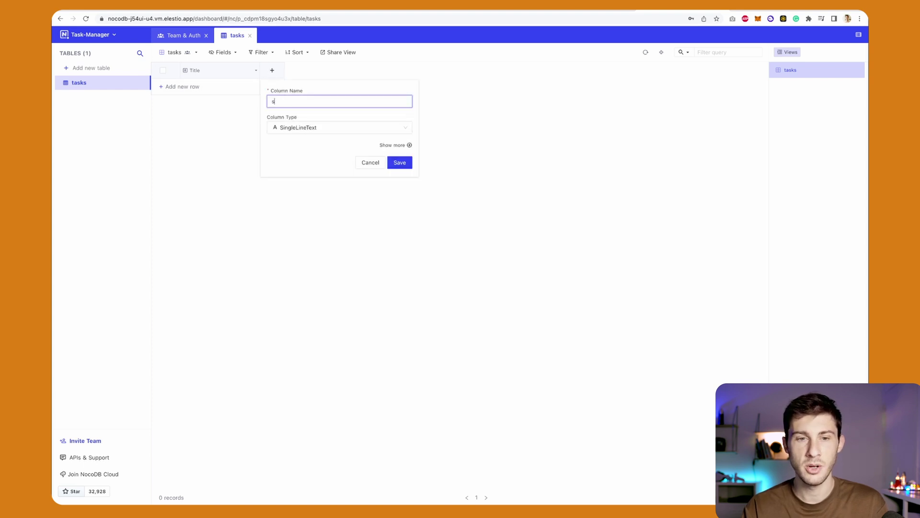
left_click(289, 127)
scroll(308, 173, "down", 5)
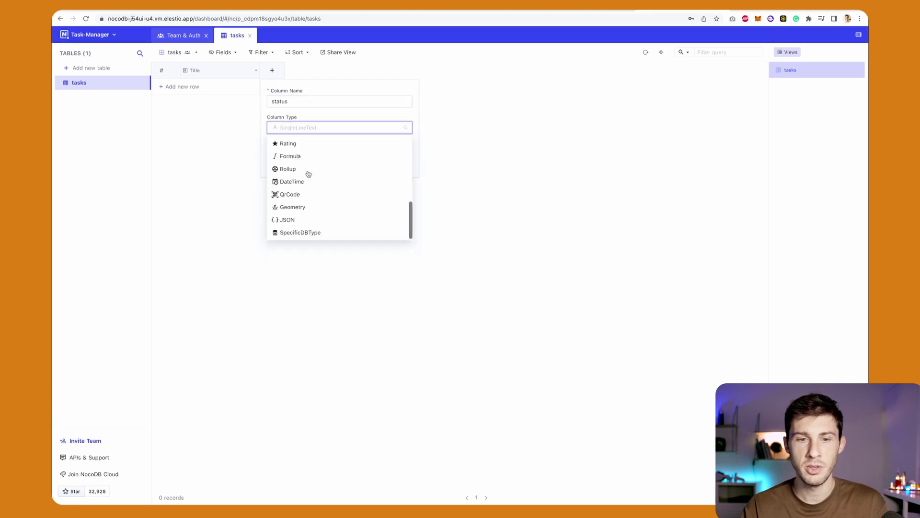
scroll(308, 173, "up", 5)
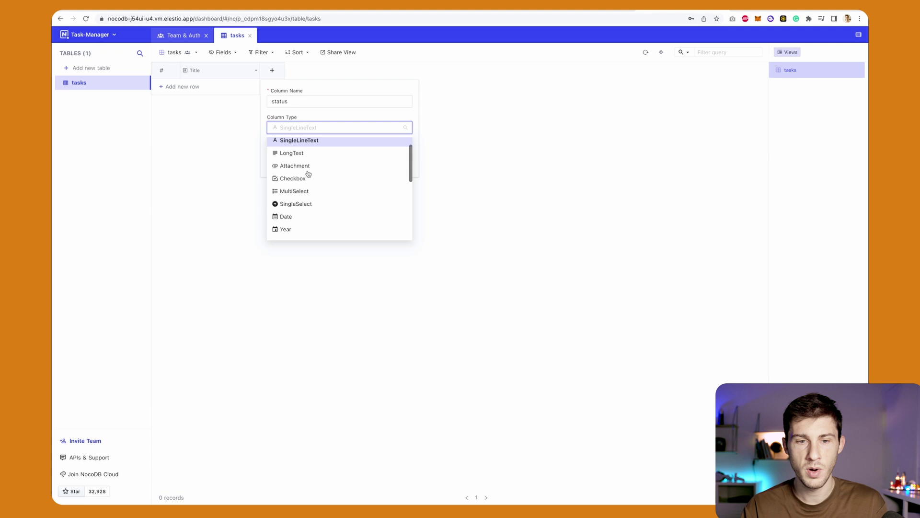
scroll(309, 175, "down", 2)
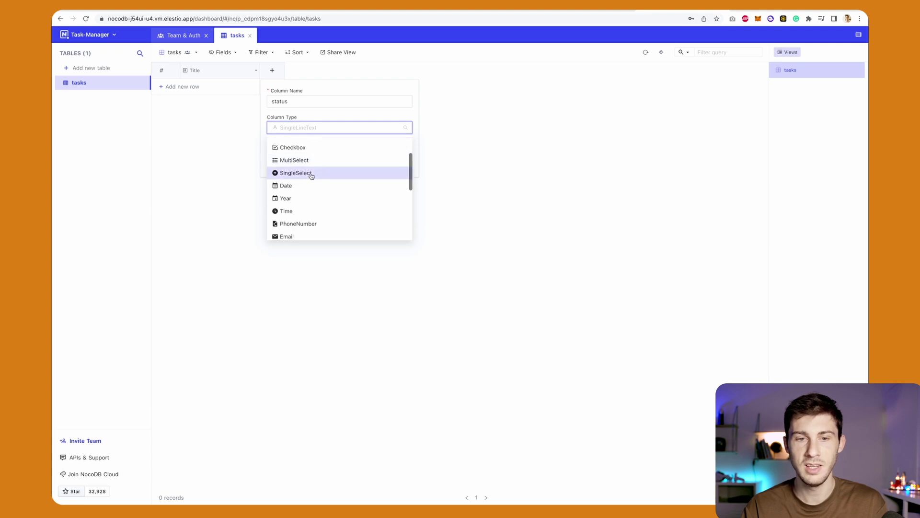
left_click(311, 174)
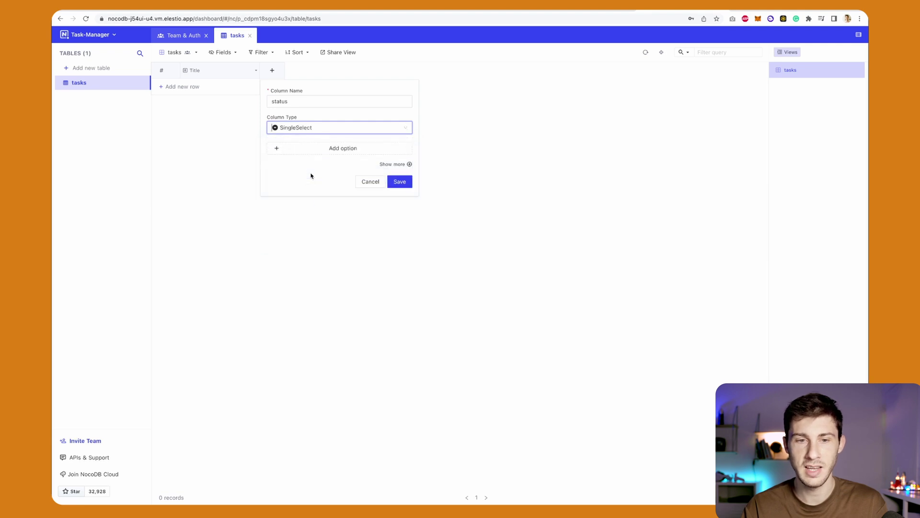
Add the choices todo, in progress and done, and save the status column.
left_click(329, 148)
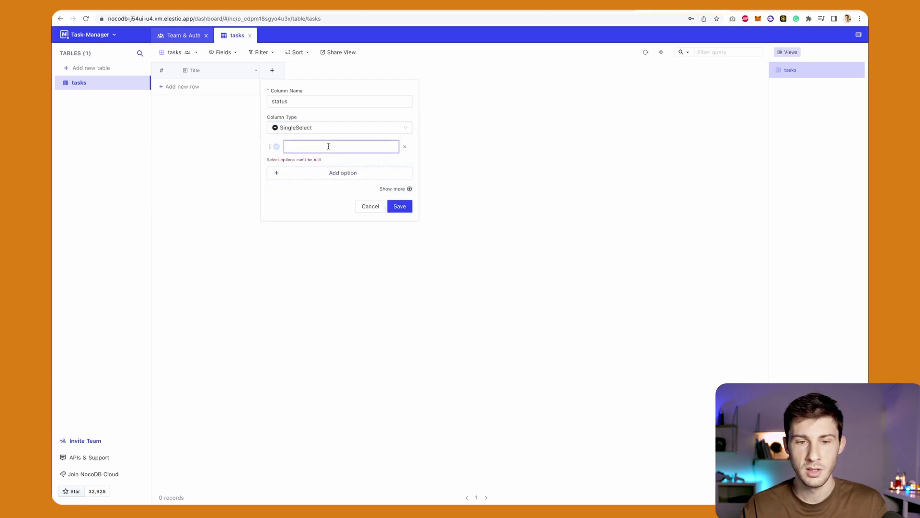
type("todo")
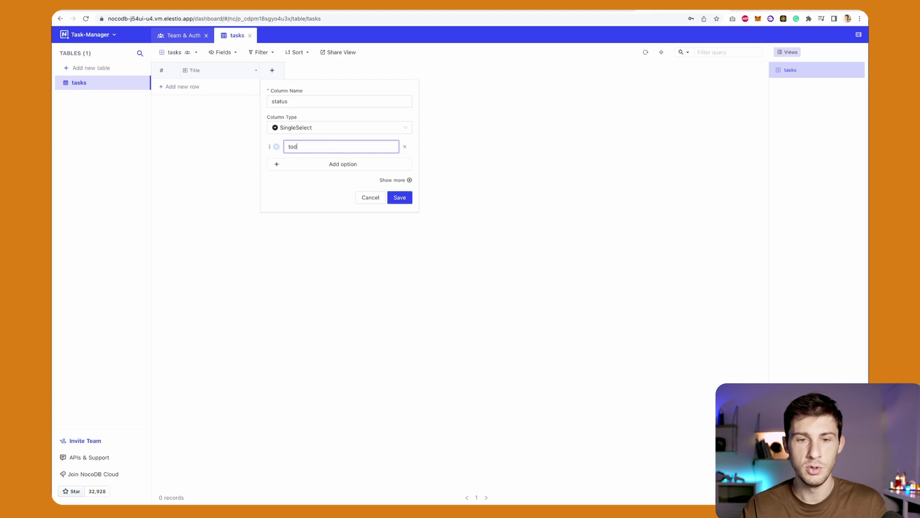
left_click(327, 170)
type("in")
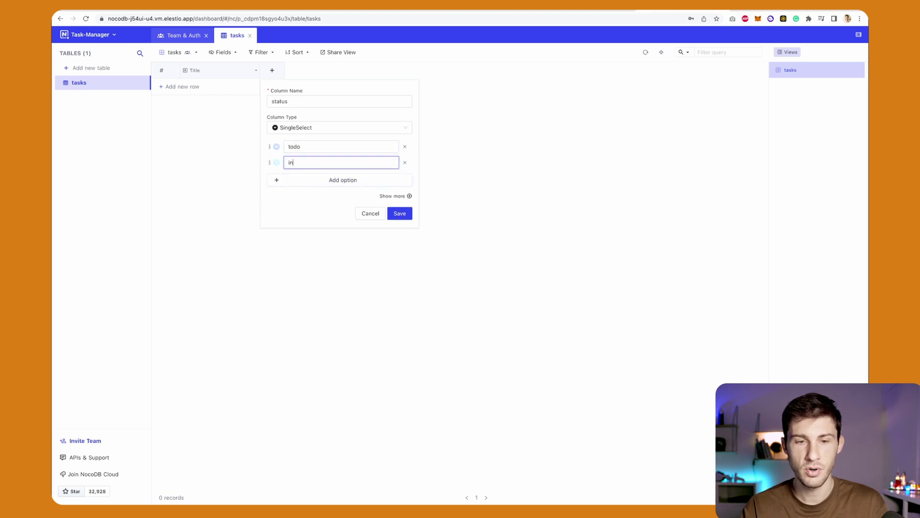
type(" progre")
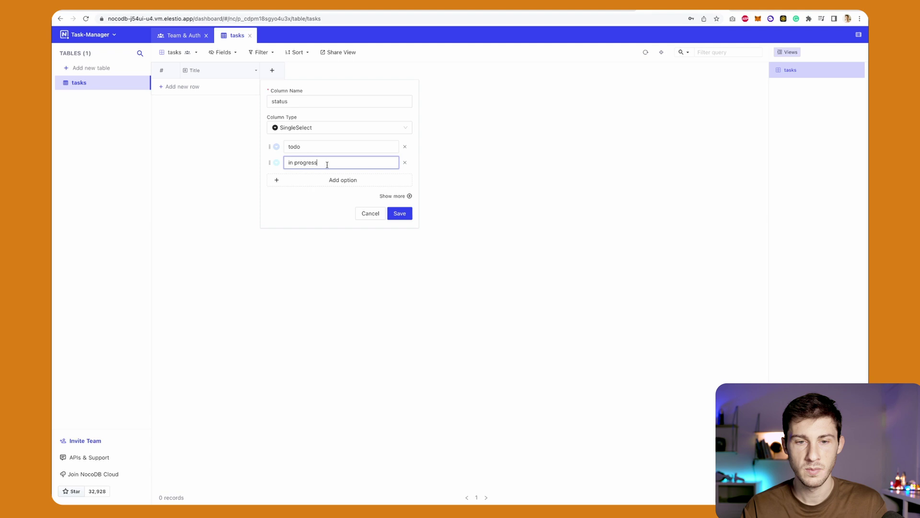
type("ss")
left_click(318, 180)
type("done")
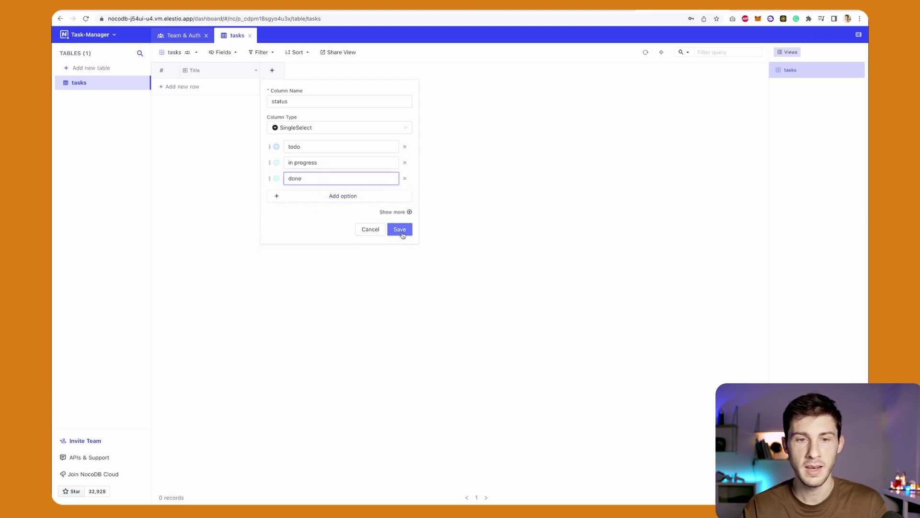
left_click(398, 229)
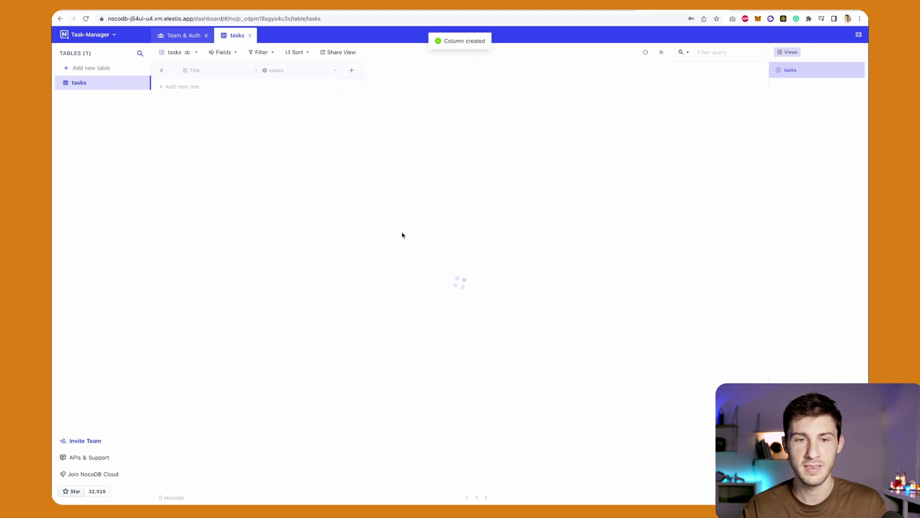
Enter a first record titled 'Do the groceries' with status todo.
double_click(213, 86)
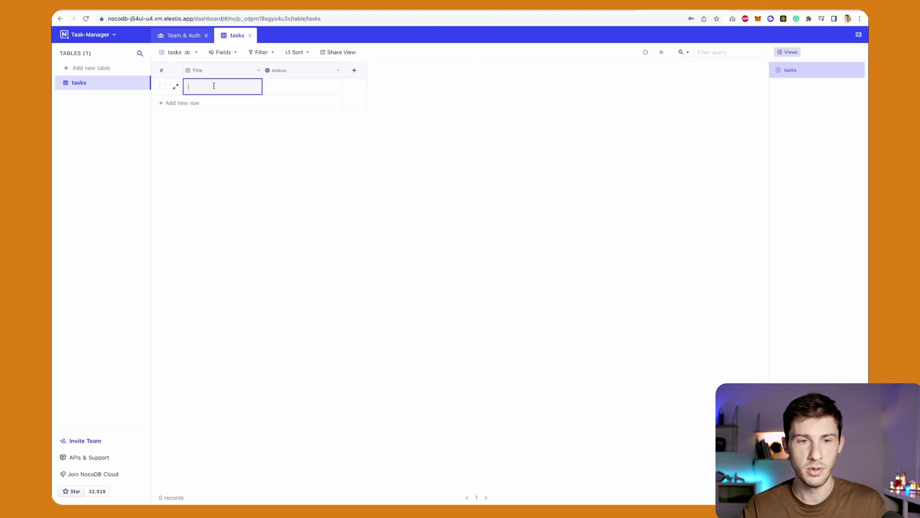
type("Do the groceries")
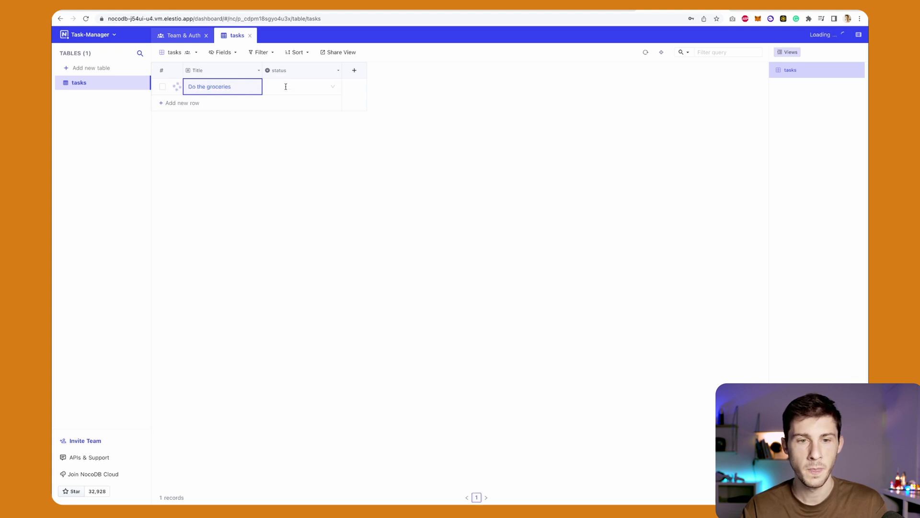
left_click(302, 84)
left_click(335, 89)
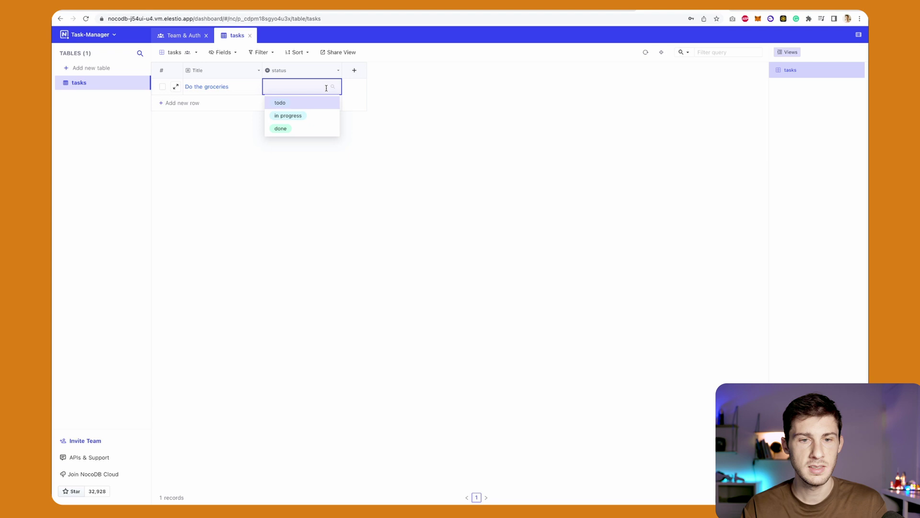
left_click(295, 104)
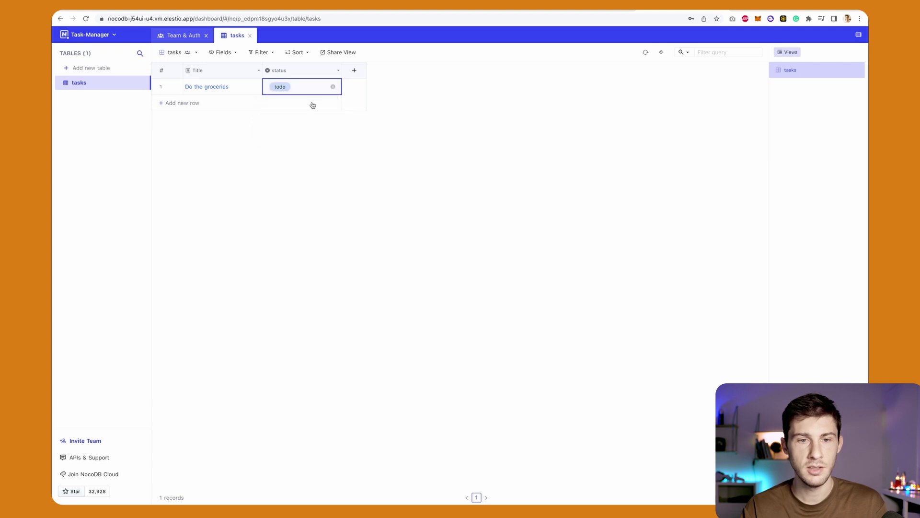
left_click(302, 144)
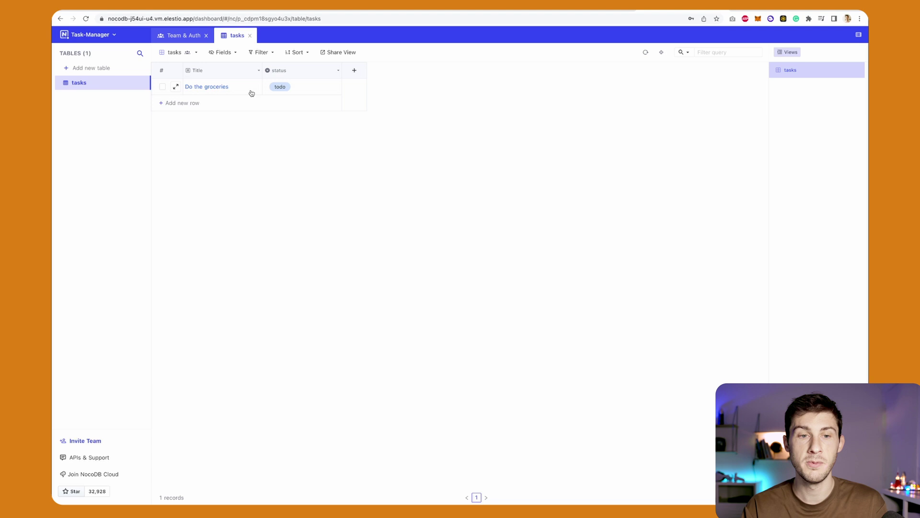
Keep the status column's database type as text and give it a default value of todo.
left_click(338, 72)
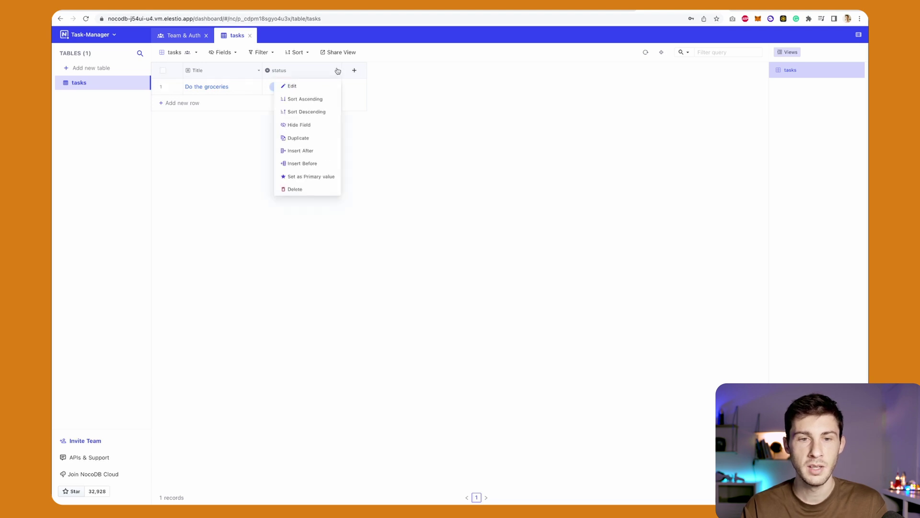
left_click(305, 89)
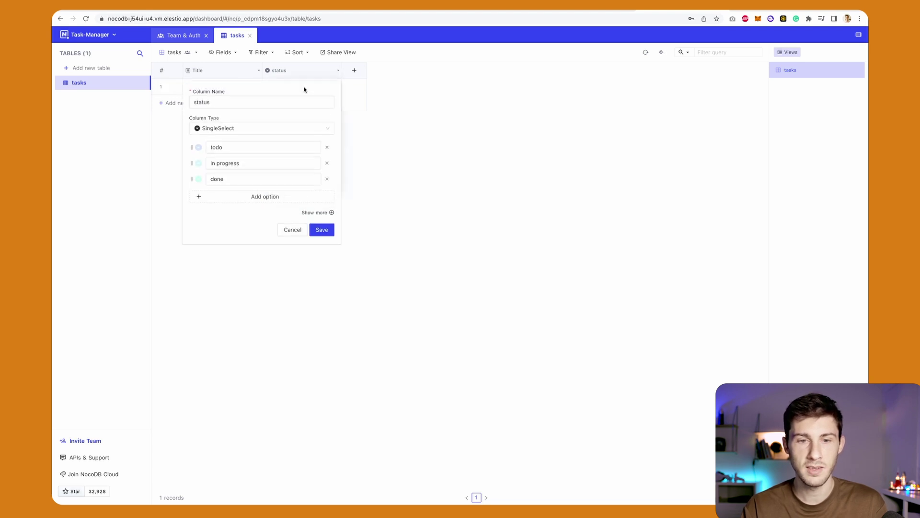
left_click(323, 215)
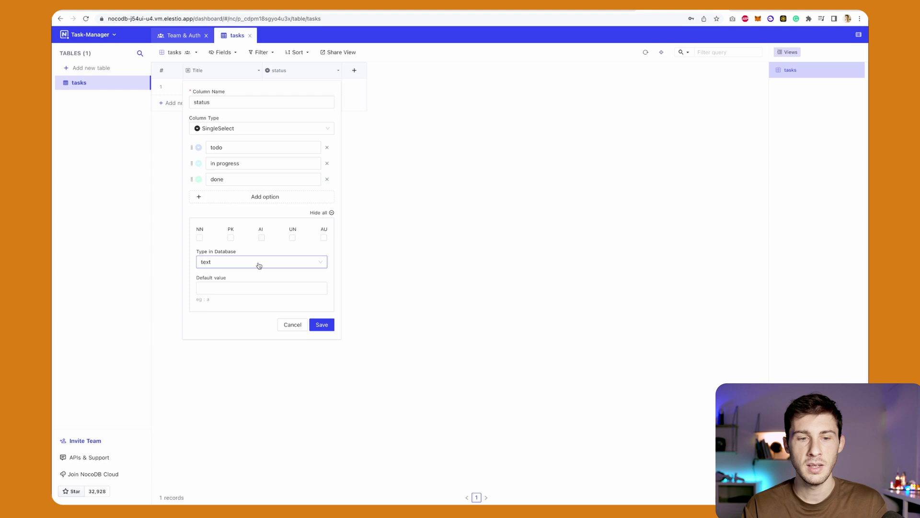
left_click(225, 264)
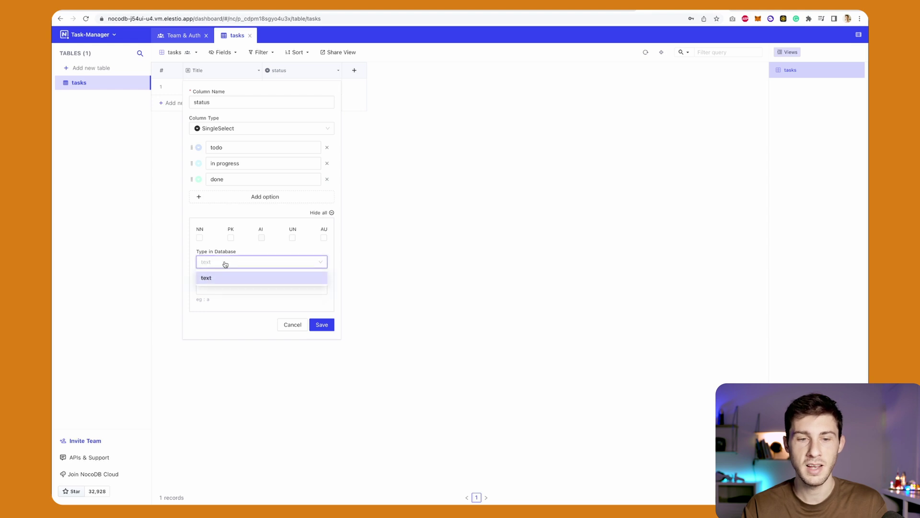
left_click(226, 264)
left_click(225, 264)
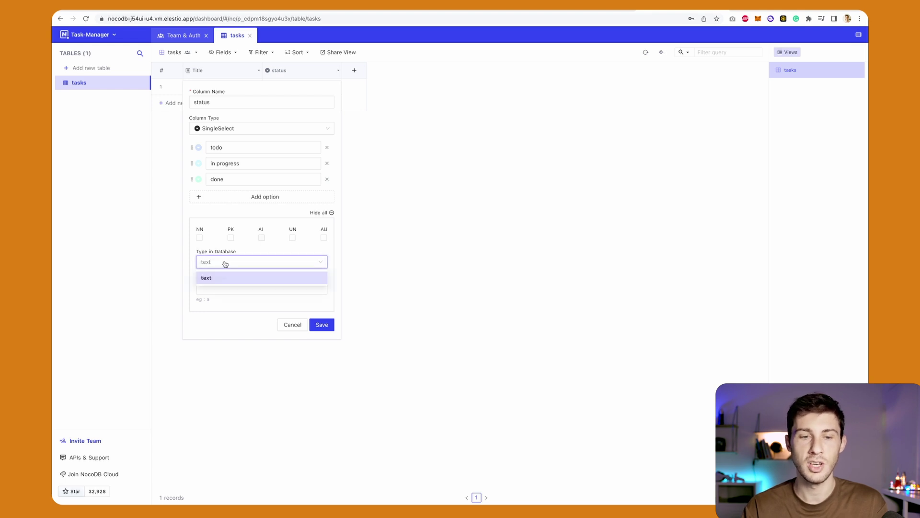
left_click(225, 263)
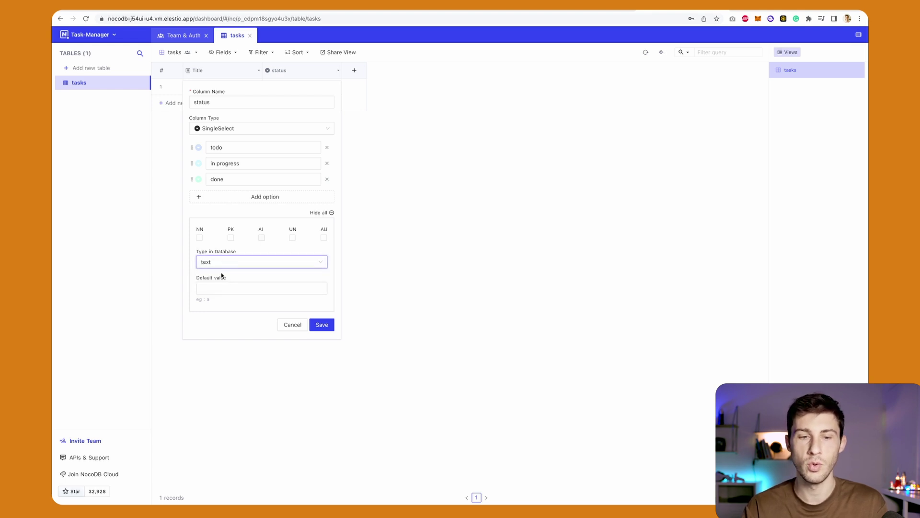
left_click(220, 288)
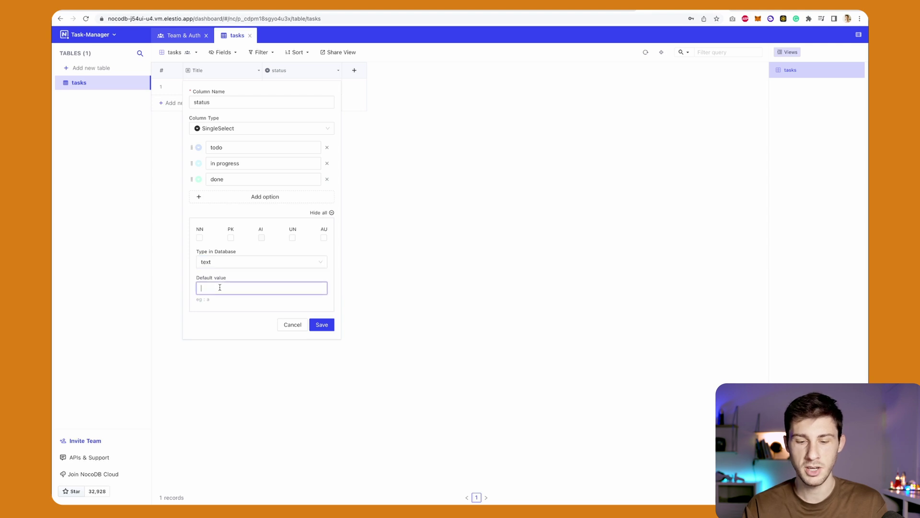
type("todo")
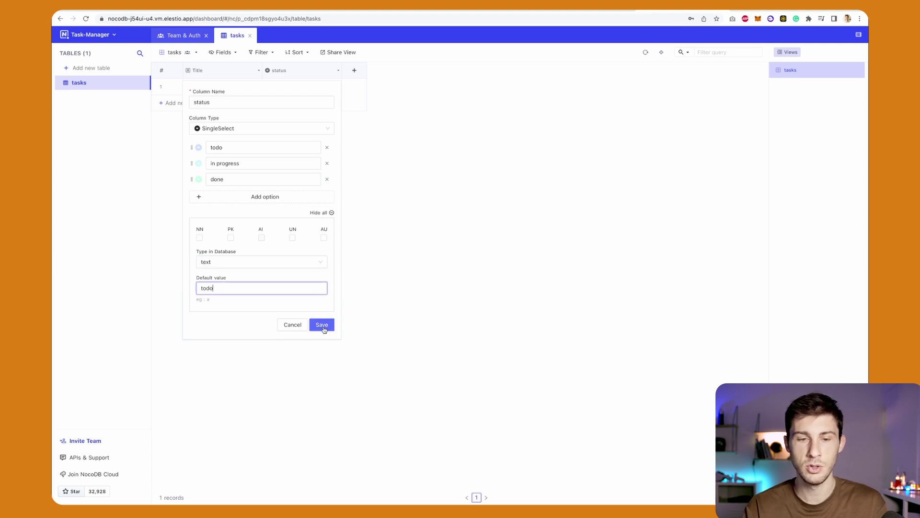
left_click(322, 326)
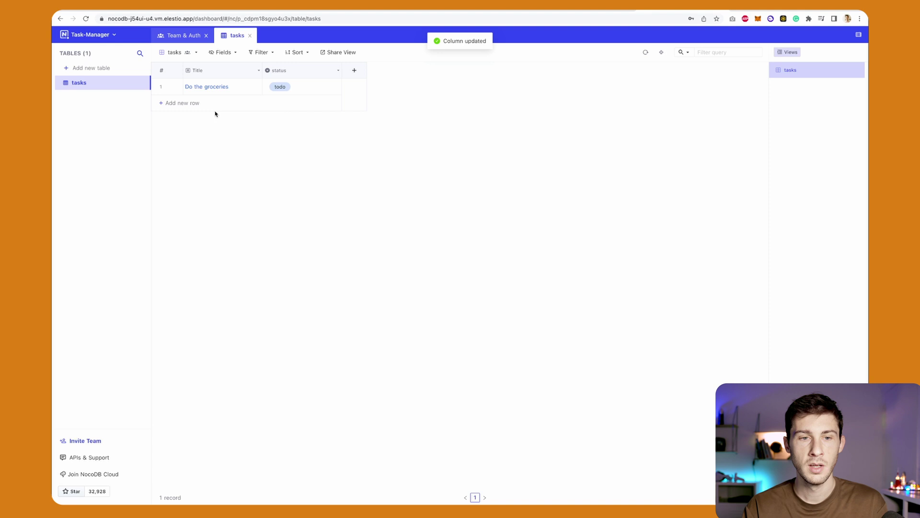
Add a new task row titled 'Do the laundry'.
left_click(177, 103)
left_click(212, 104)
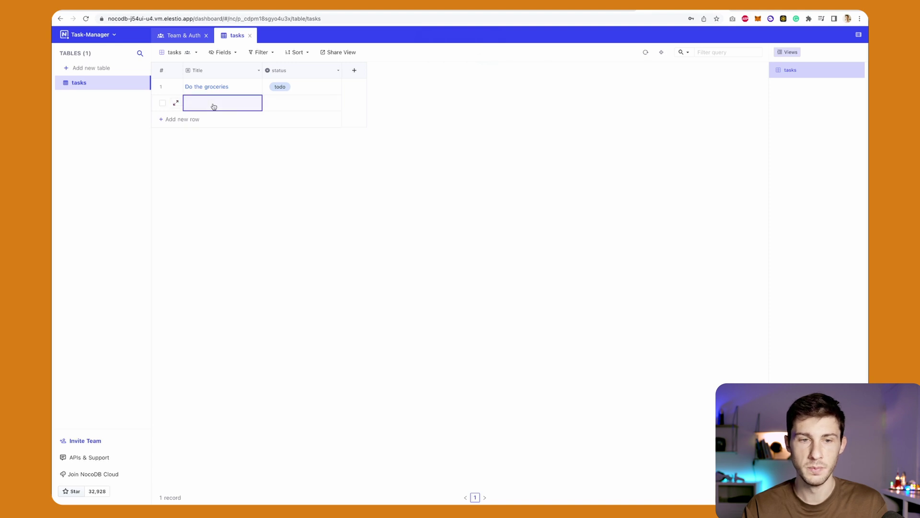
type("Do the laundry")
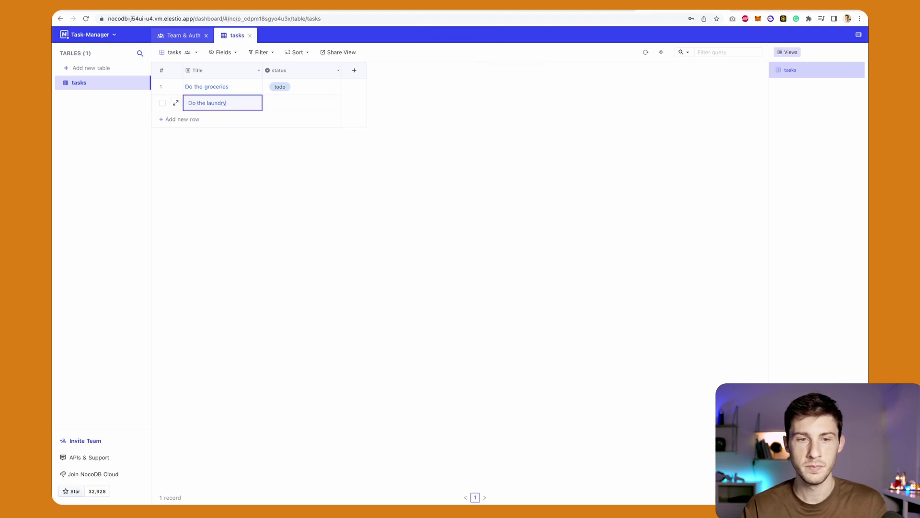
key("Return")
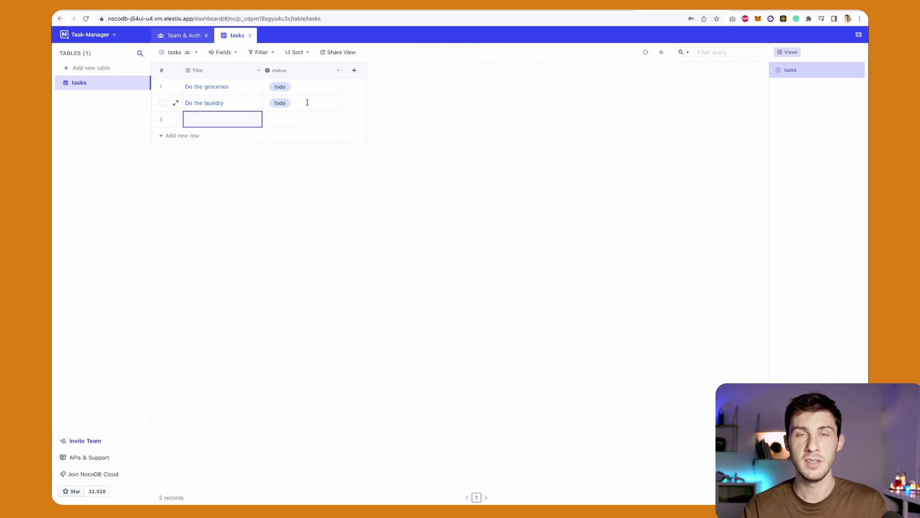
key("Escape")
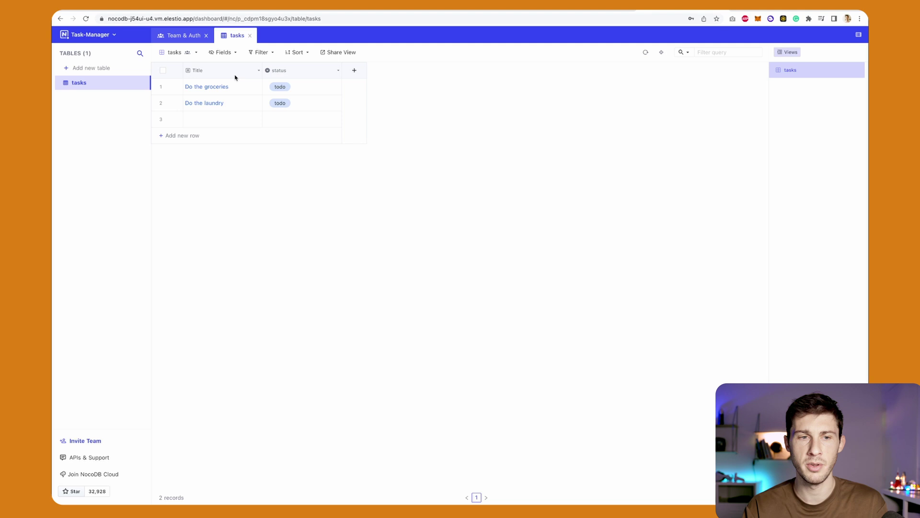
Create the members table and rename its Title column to Fullname.
left_click(84, 69)
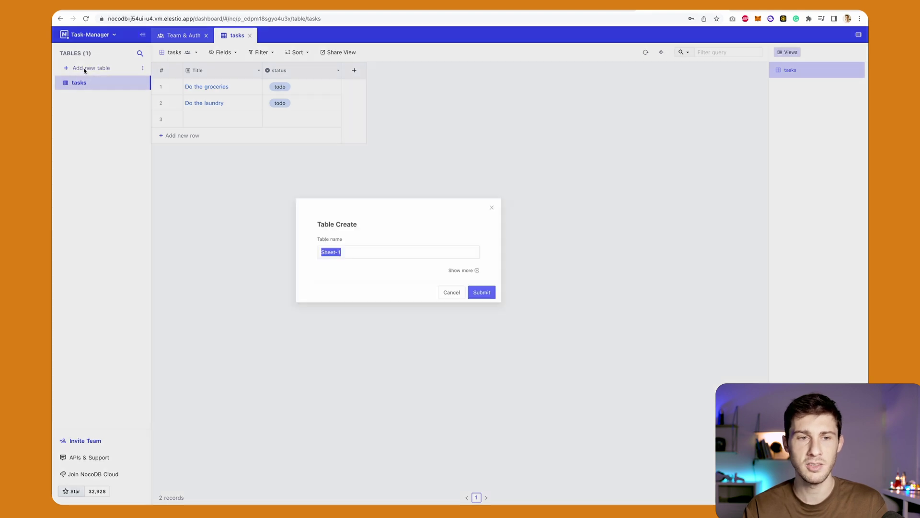
type("members")
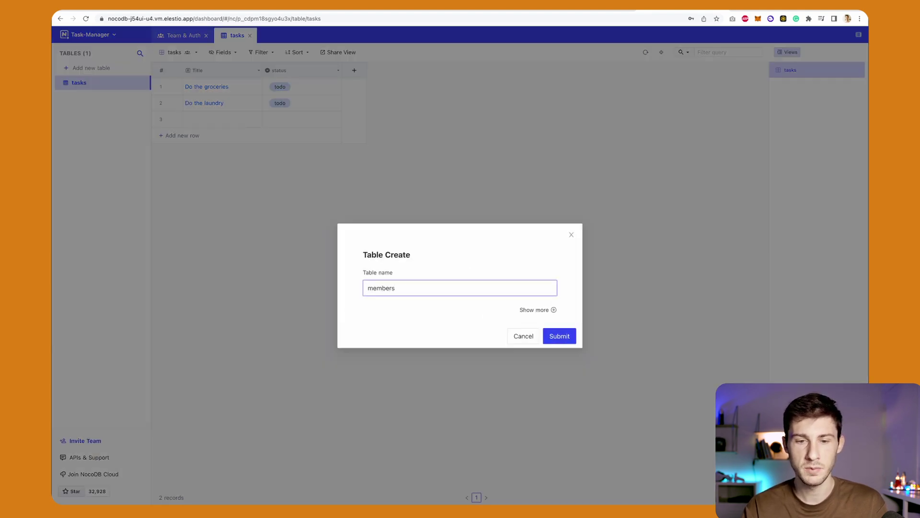
key("Return")
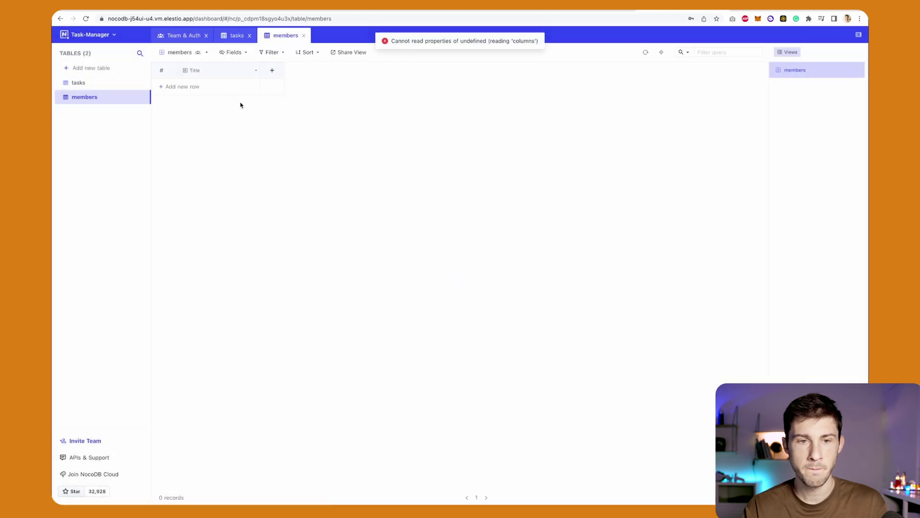
left_click(256, 72)
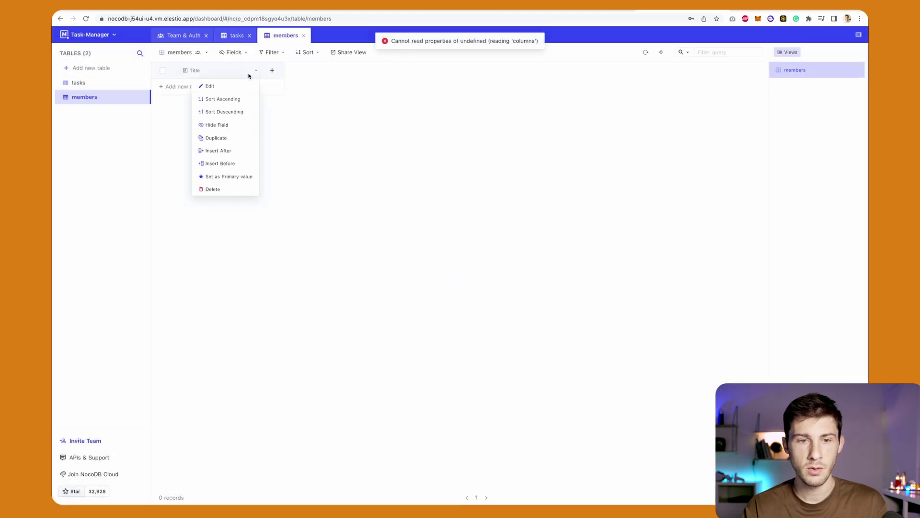
left_click(225, 87)
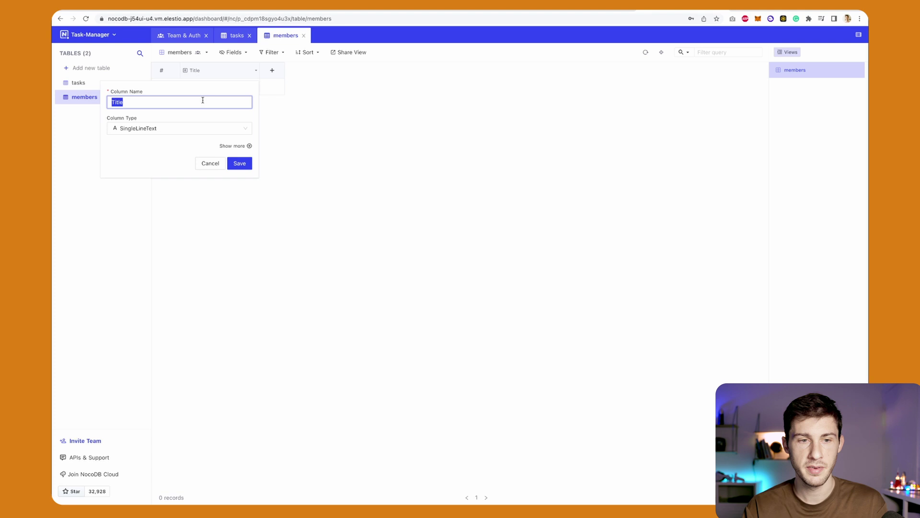
type("Fullname")
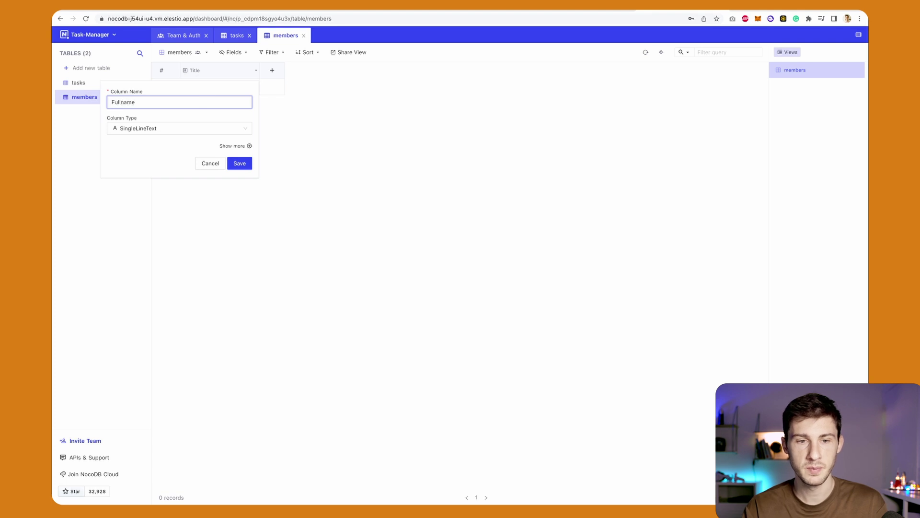
key("Return")
Add a 'photo' column of type Attachment to members.
left_click(272, 72)
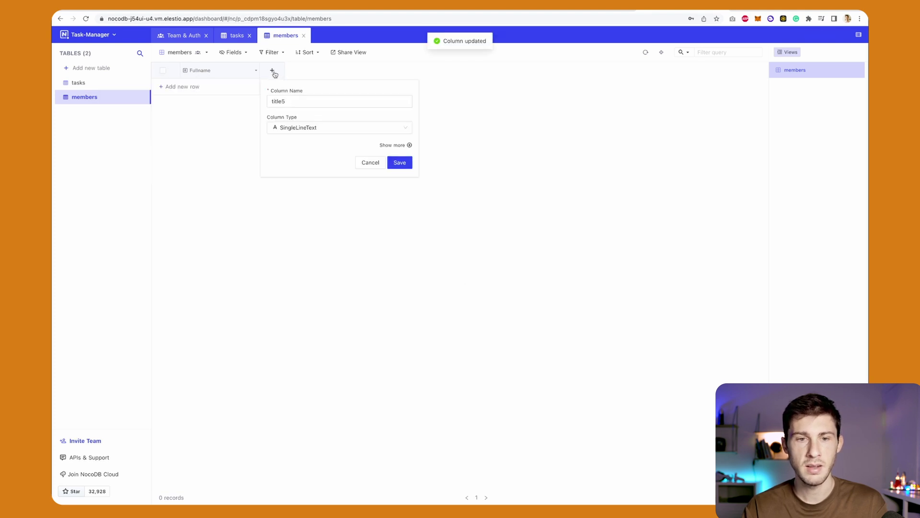
type("pho")
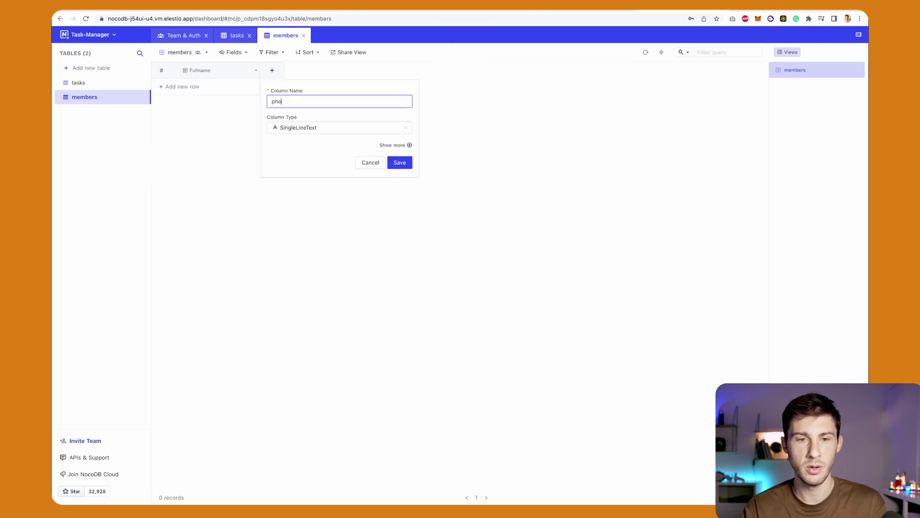
type("to")
left_click(378, 127)
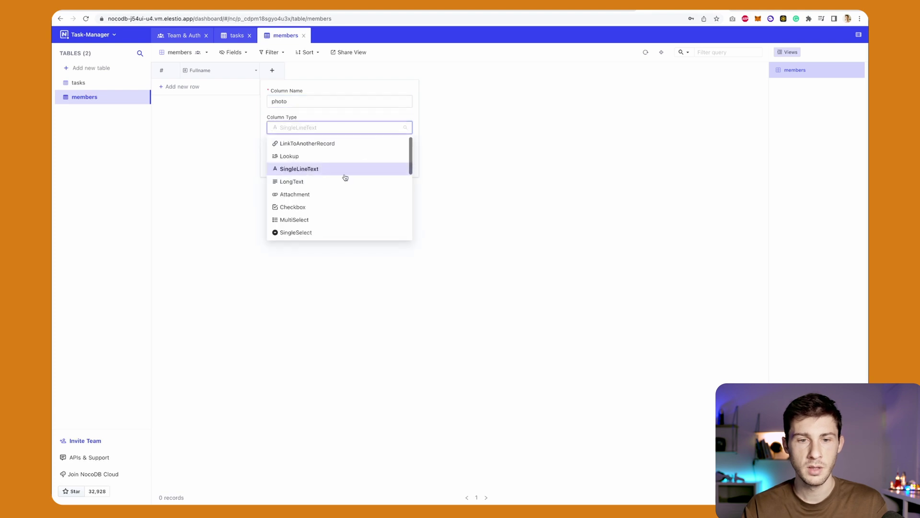
left_click(319, 194)
left_click(400, 163)
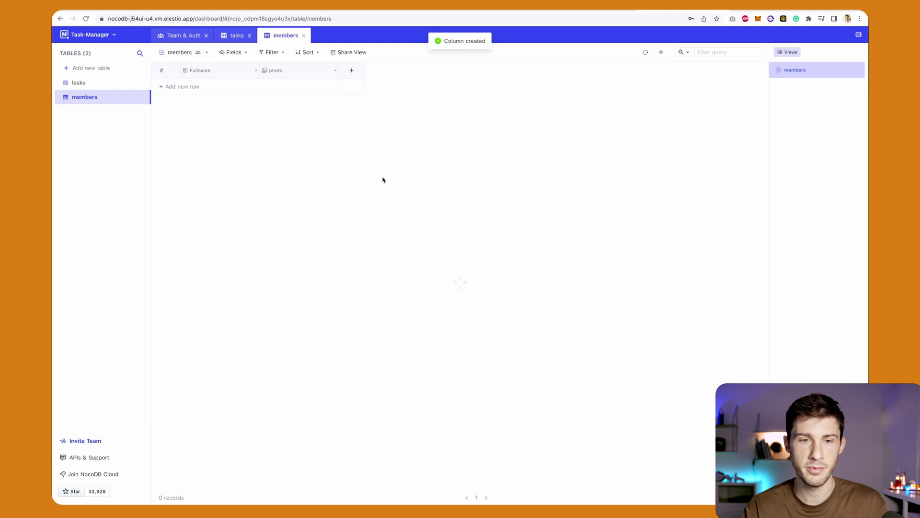
Add a member row with the member's full name and DSC00510.jpg attached as the photo.
left_click(230, 91)
double_click(230, 89)
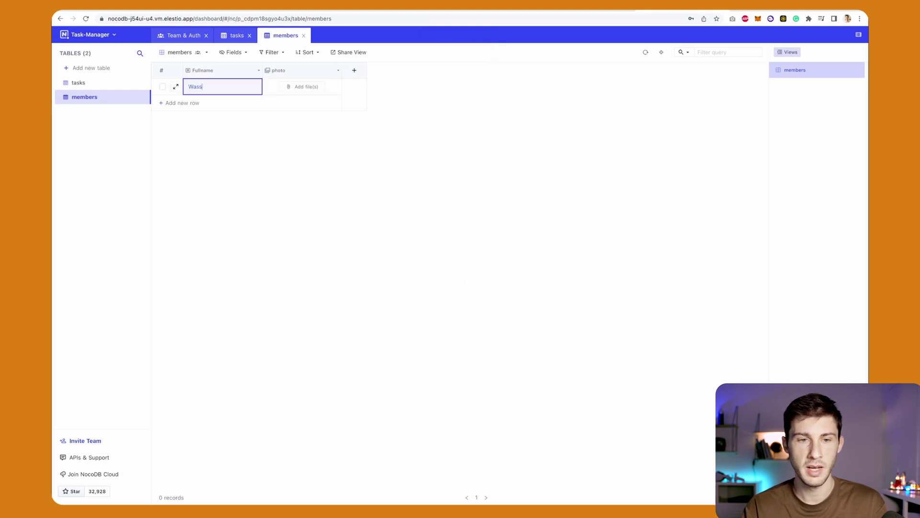
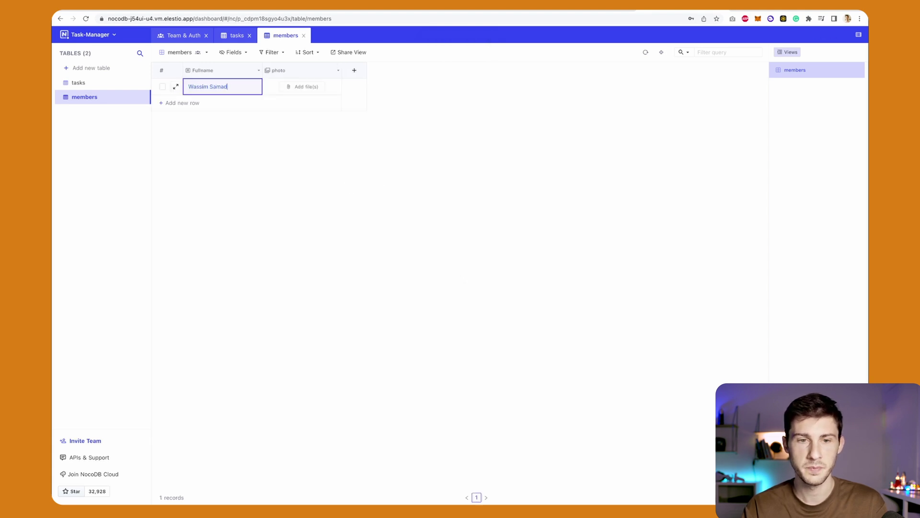
left_click(294, 104)
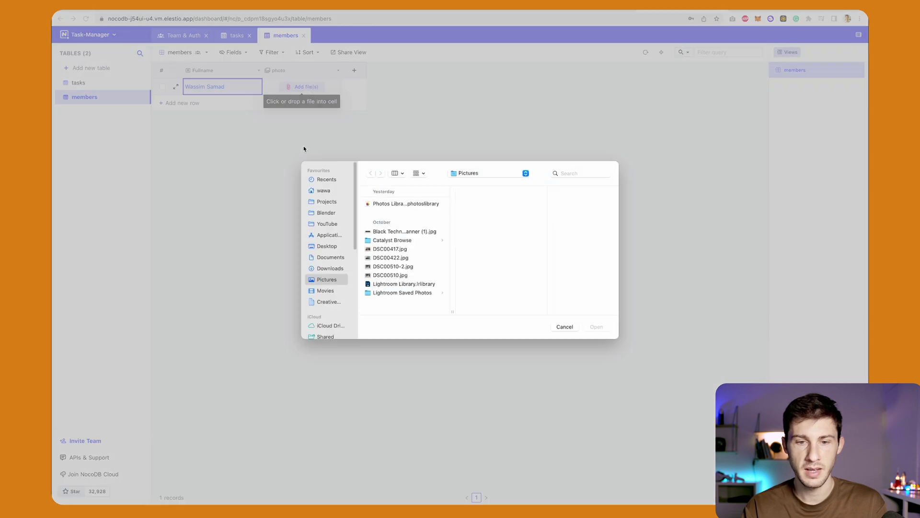
left_click(389, 275)
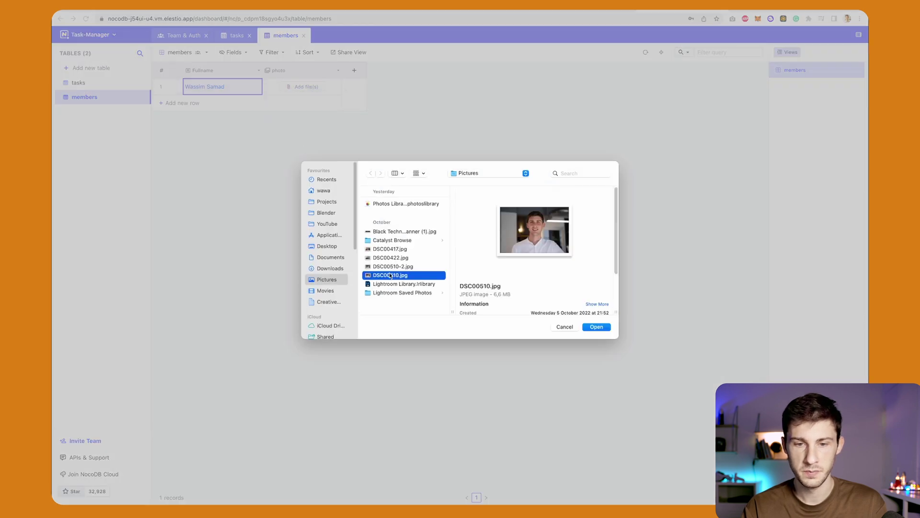
left_click(394, 267)
key("Return")
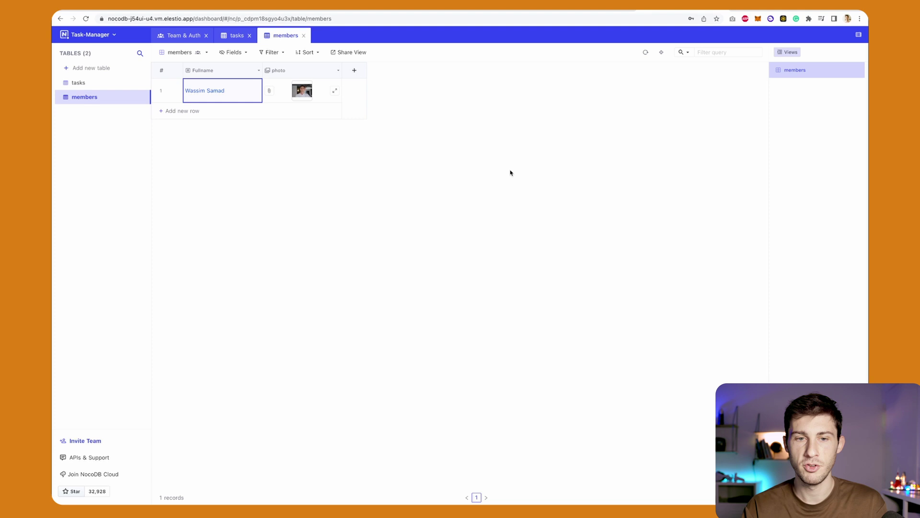
left_click(423, 166)
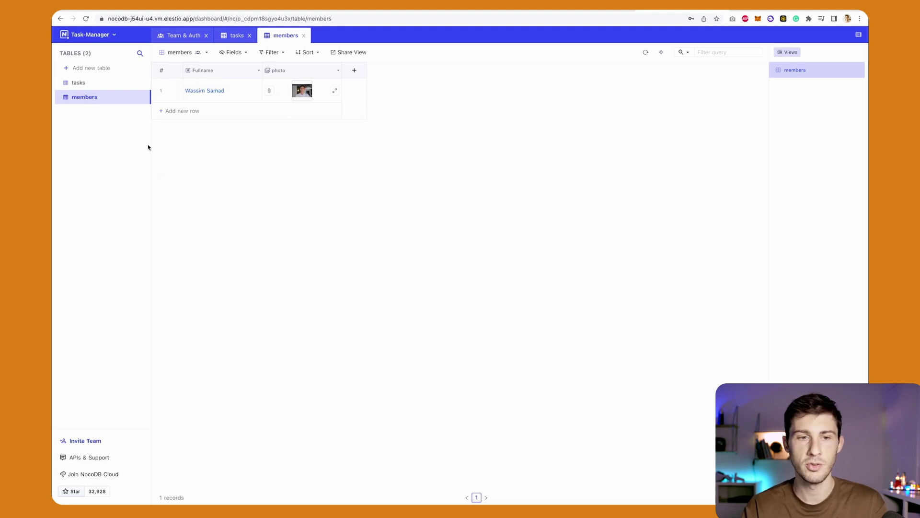
Add a many-to-many 'member' column on tasks linked to members, then start linking Do the groceries.
left_click(79, 82)
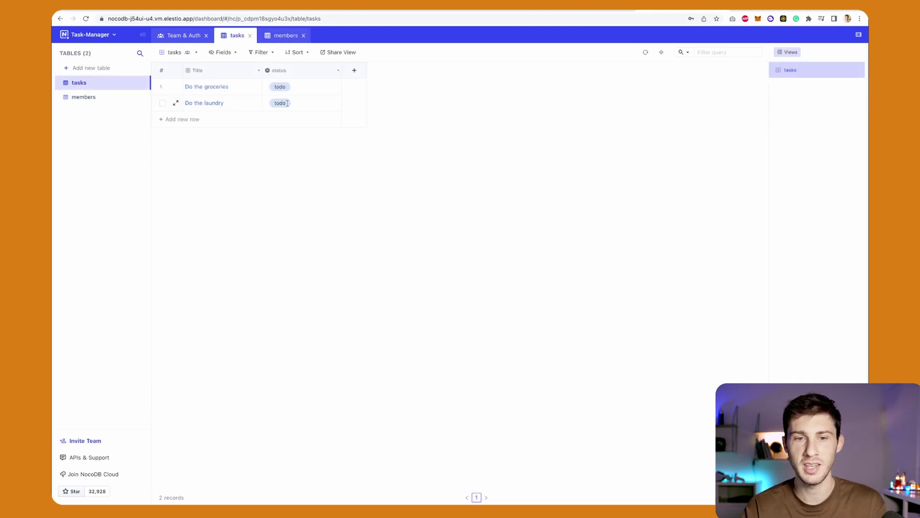
left_click(355, 70)
type("mem")
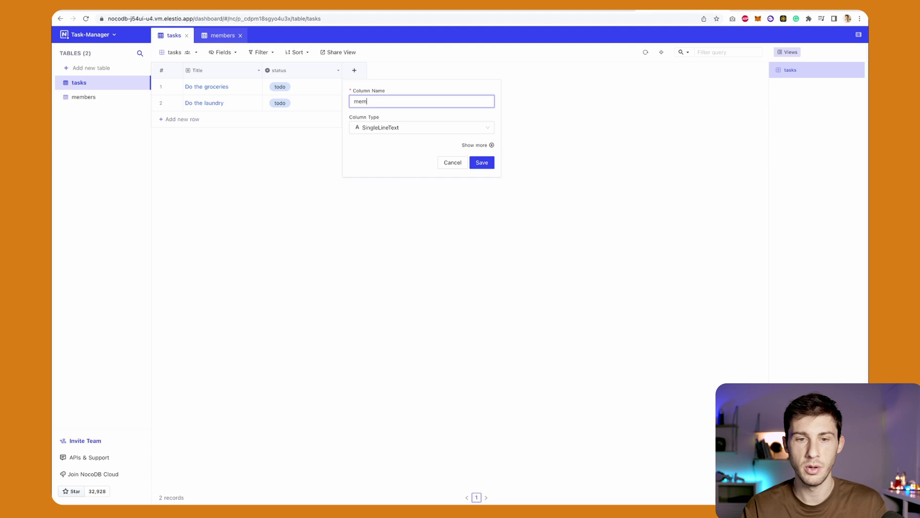
type("ber")
left_click(383, 128)
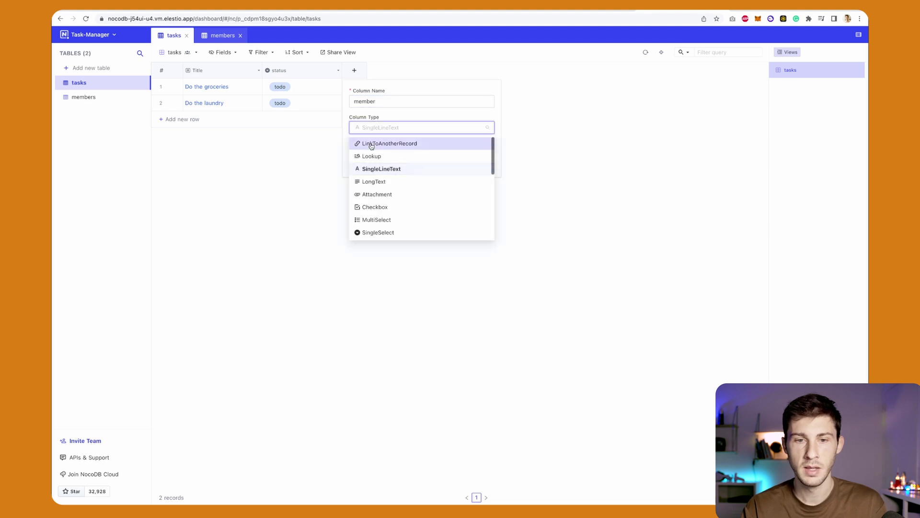
left_click(372, 144)
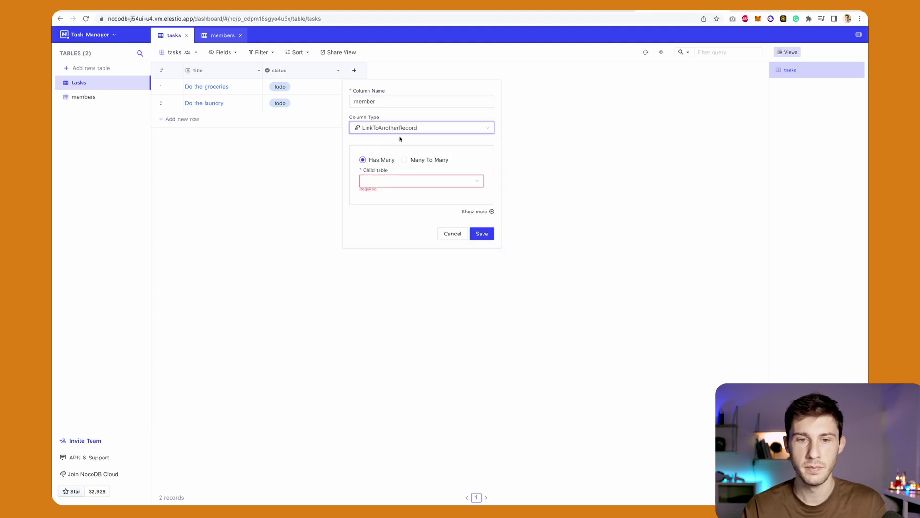
left_click(405, 160)
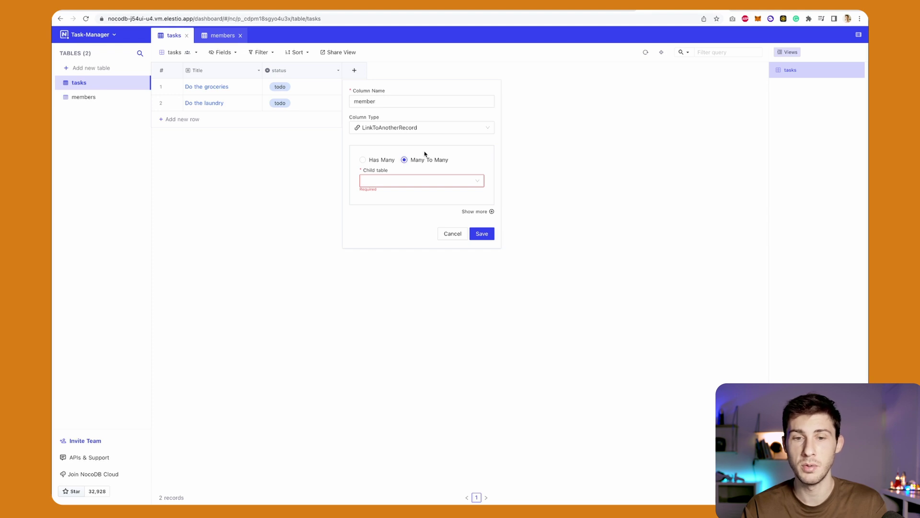
left_click(406, 181)
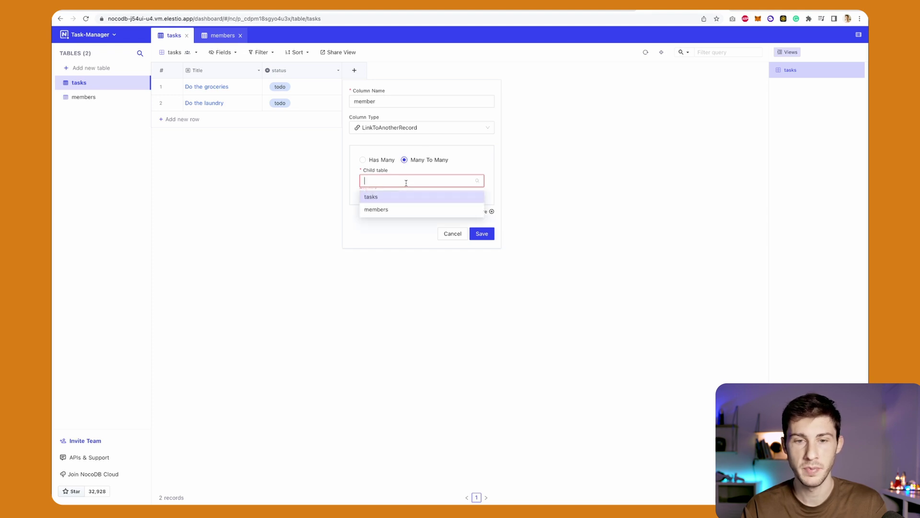
left_click(392, 211)
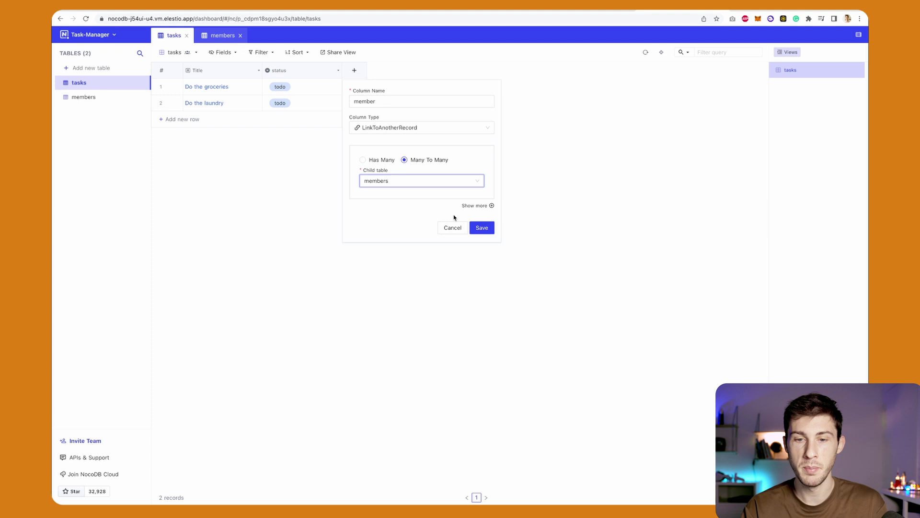
left_click(481, 228)
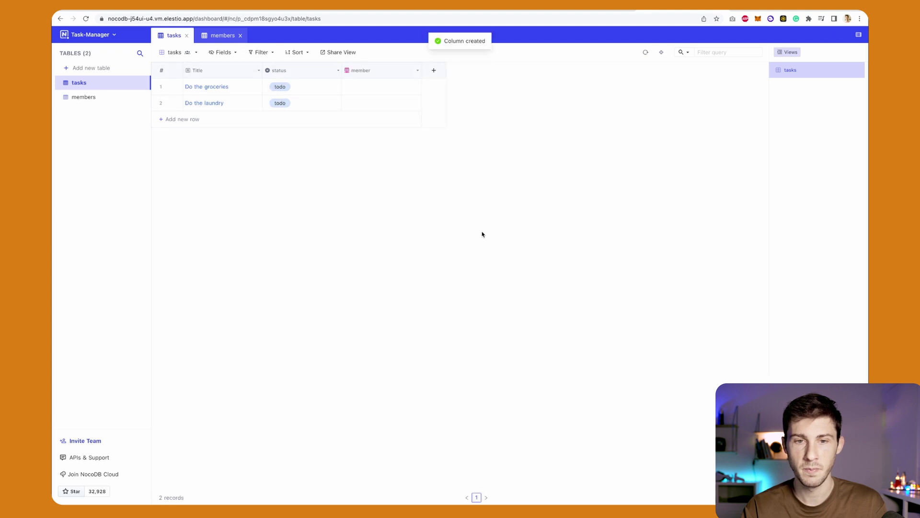
left_click(415, 86)
Link the member to Do the groceries, then change Do the laundry's status from todo to done.
left_click(471, 115)
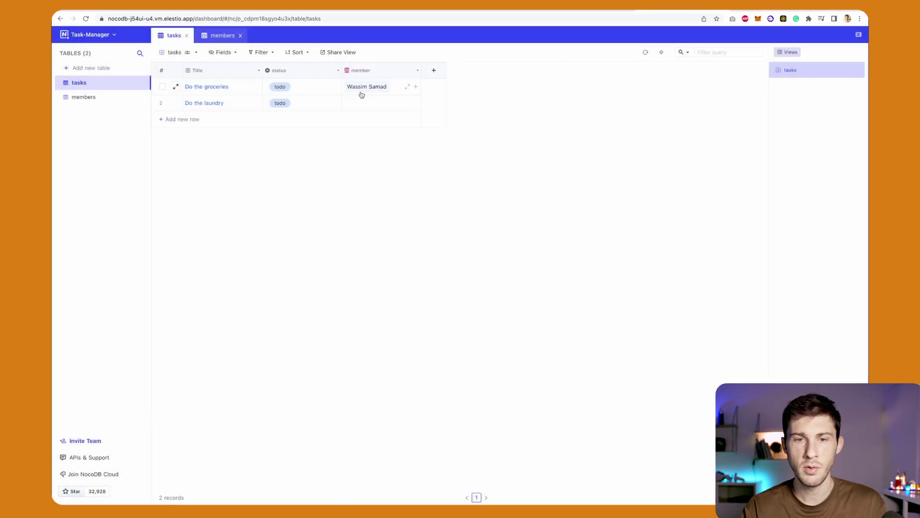
left_click(97, 98)
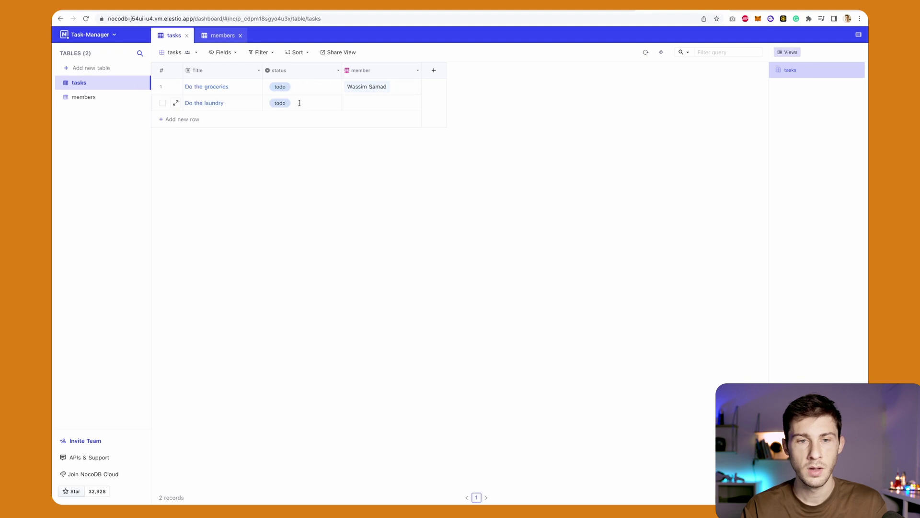
left_click(299, 103)
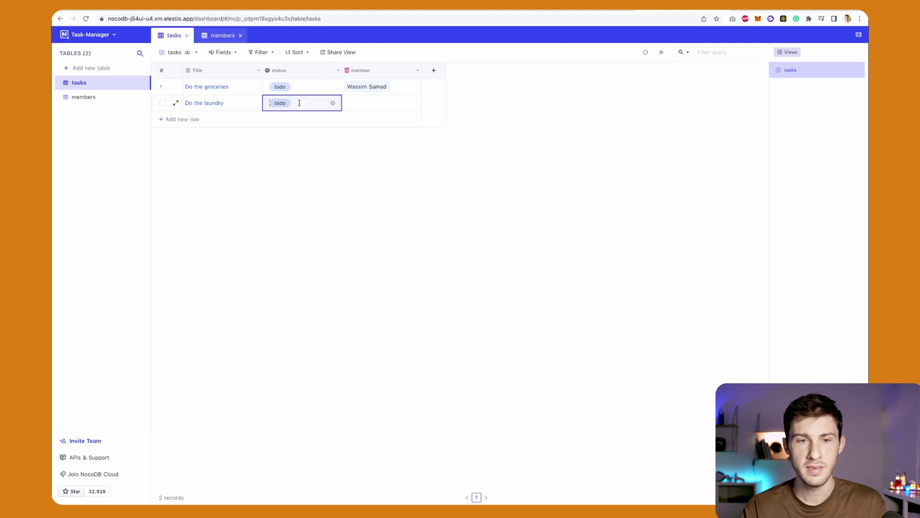
left_click(333, 104)
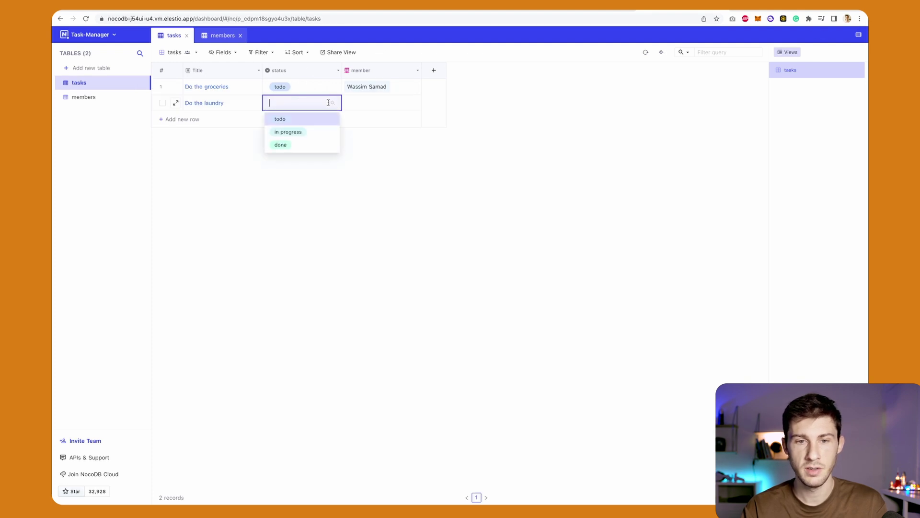
left_click(294, 143)
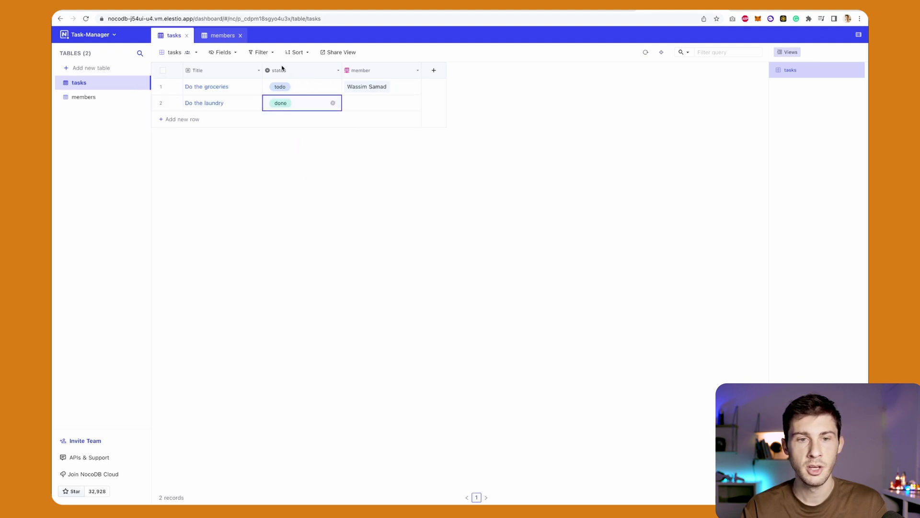
left_click(261, 52)
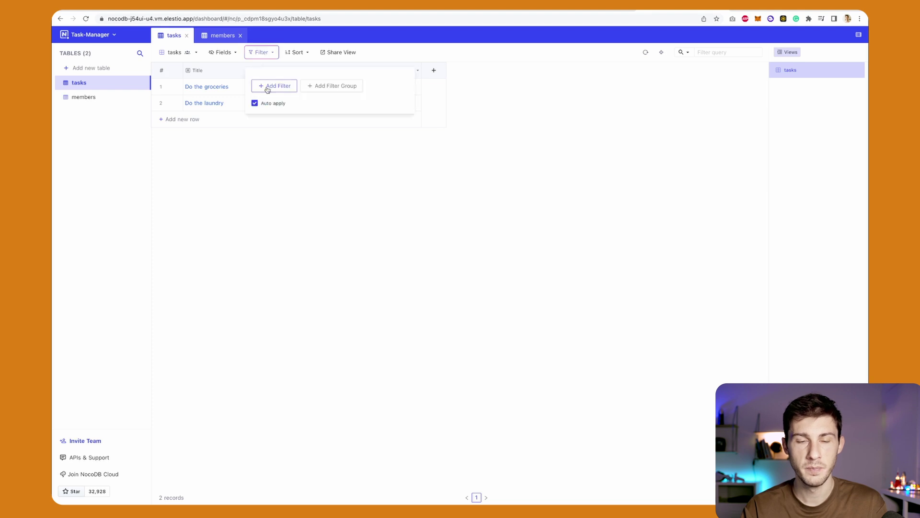
left_click(282, 88)
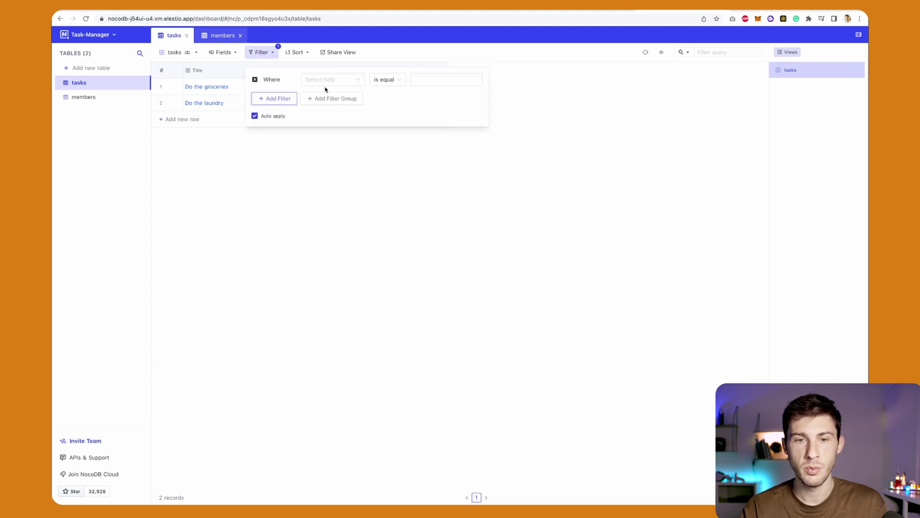
left_click(342, 79)
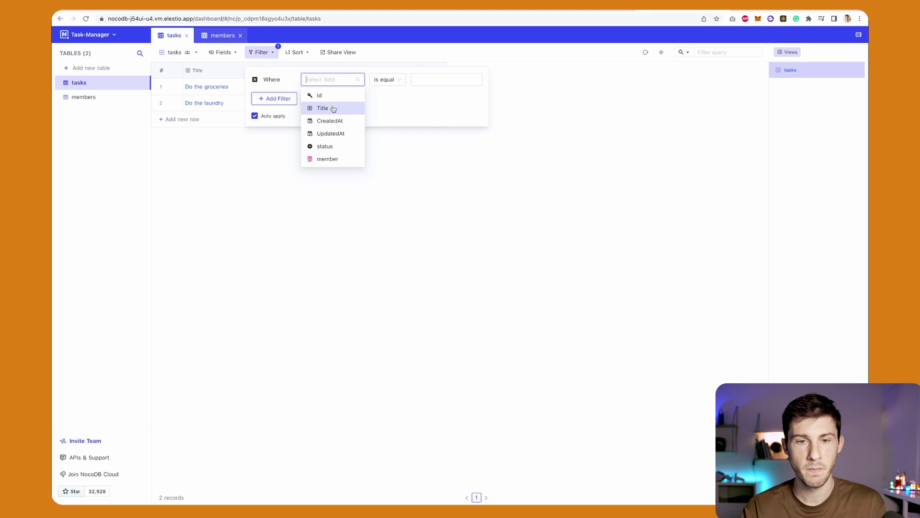
left_click(327, 146)
left_click(415, 80)
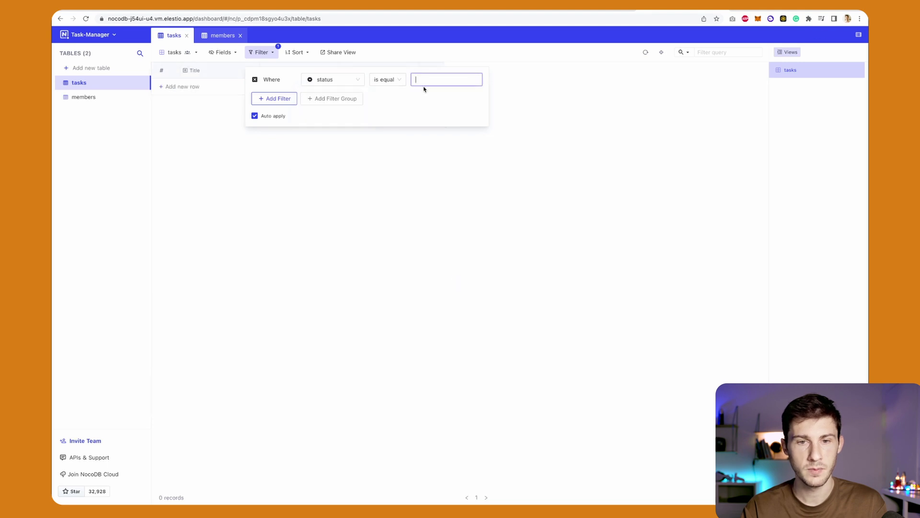
type("odo")
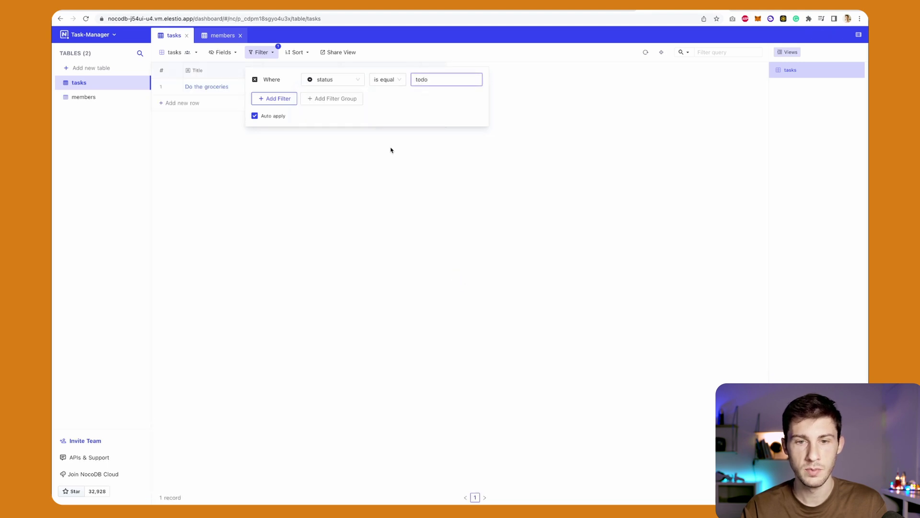
left_click(390, 150)
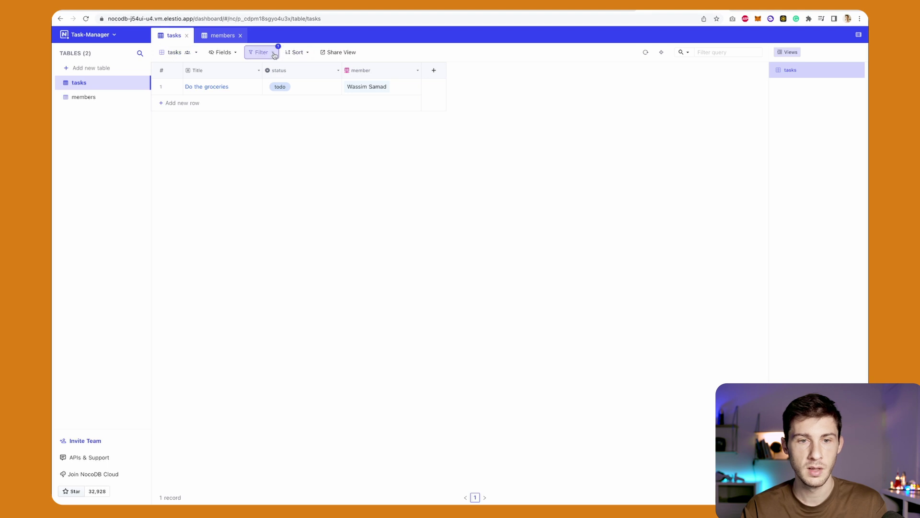
left_click(264, 52)
Remove the status todo filter and sort the tasks by status Z→A.
left_click(255, 79)
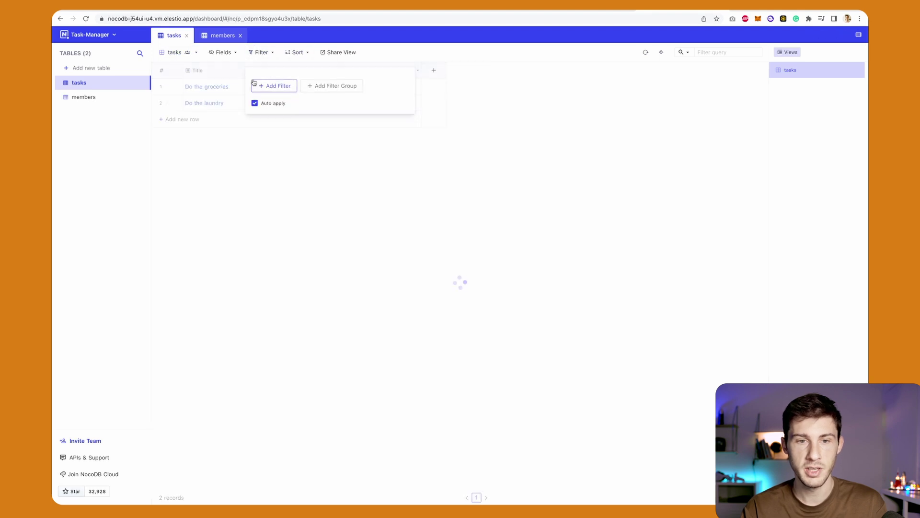
left_click(269, 170)
left_click(306, 56)
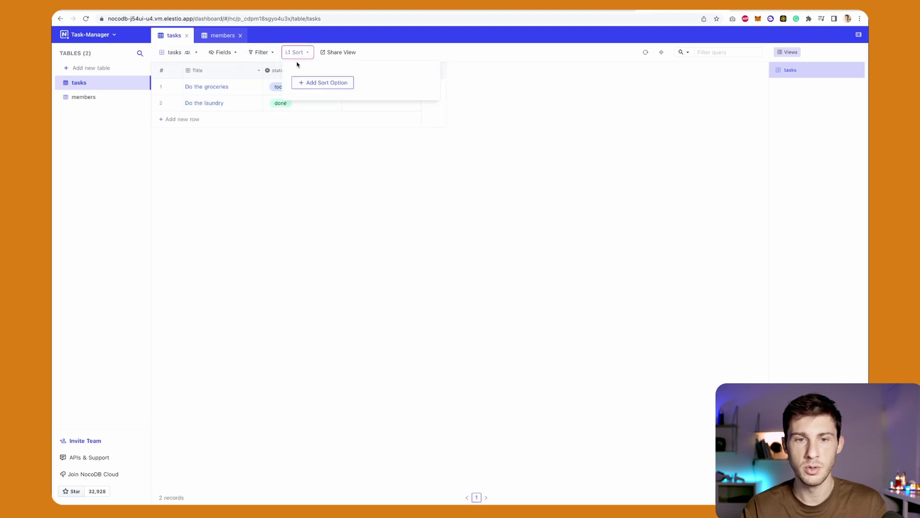
left_click(312, 83)
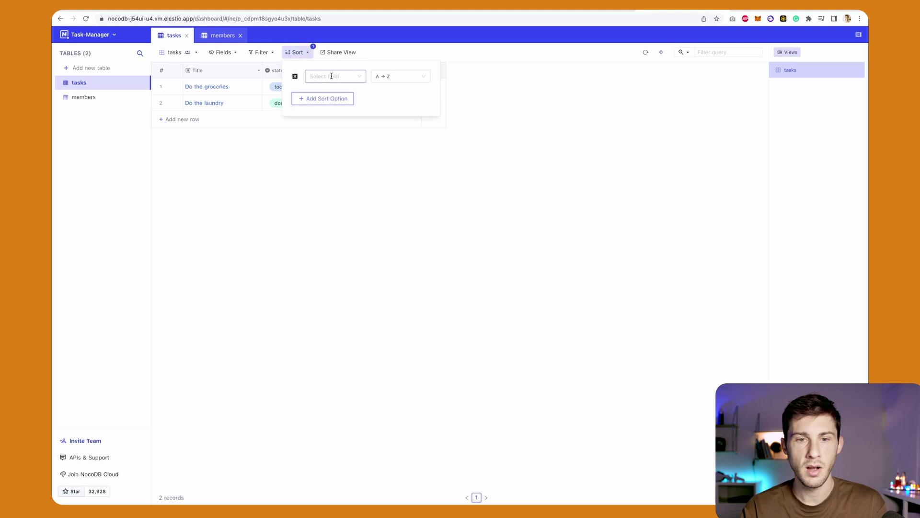
left_click(332, 76)
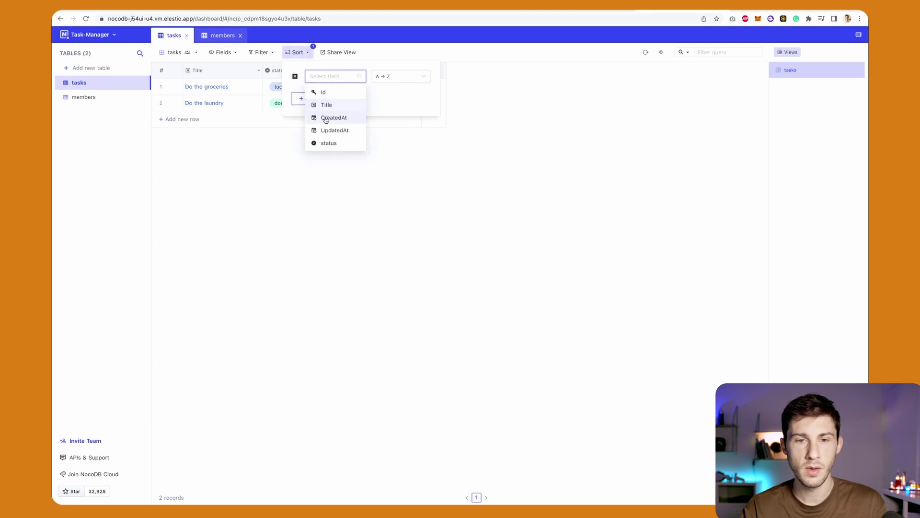
left_click(328, 143)
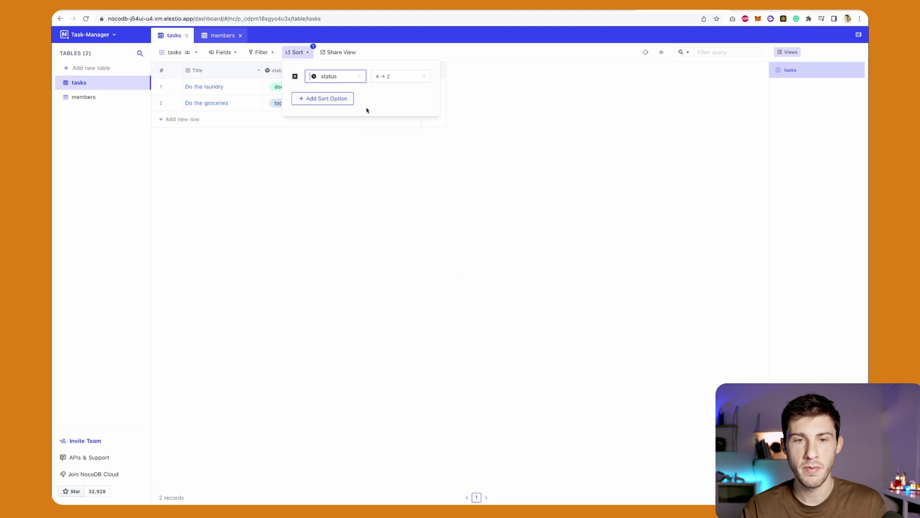
left_click(399, 76)
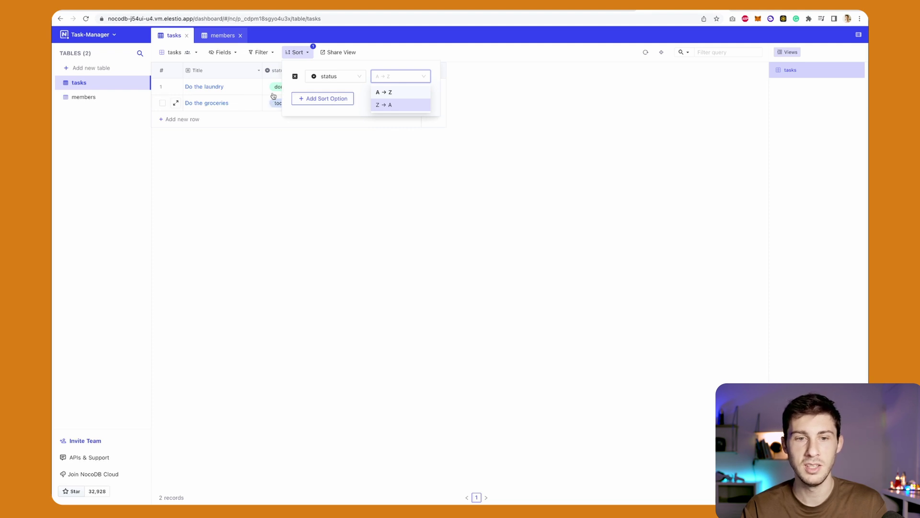
left_click(388, 105)
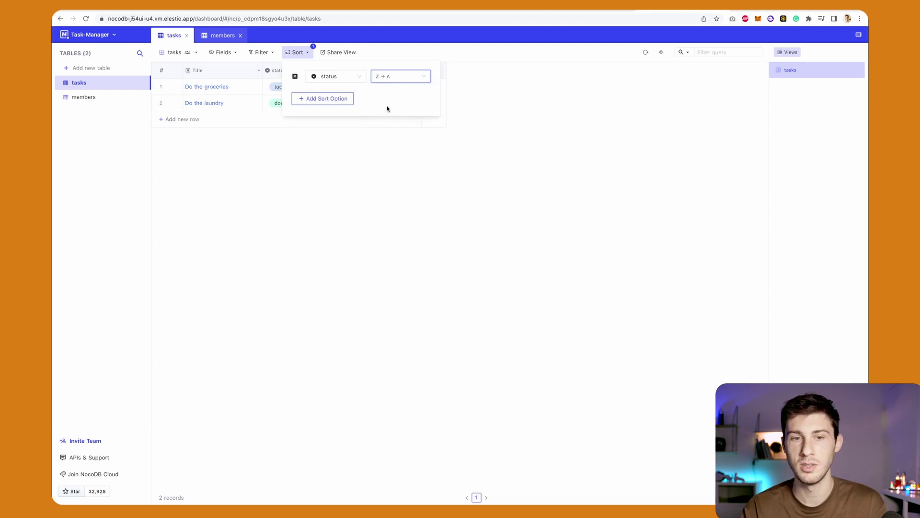
left_click(345, 191)
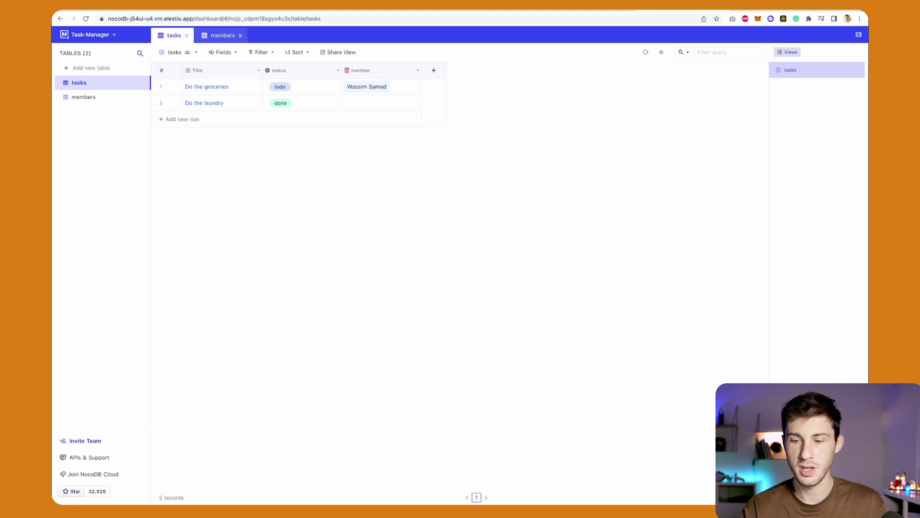
Create the Kanban-1 board stacked by status, moving Do the groceries to in progress and back to todo.
left_click(796, 474)
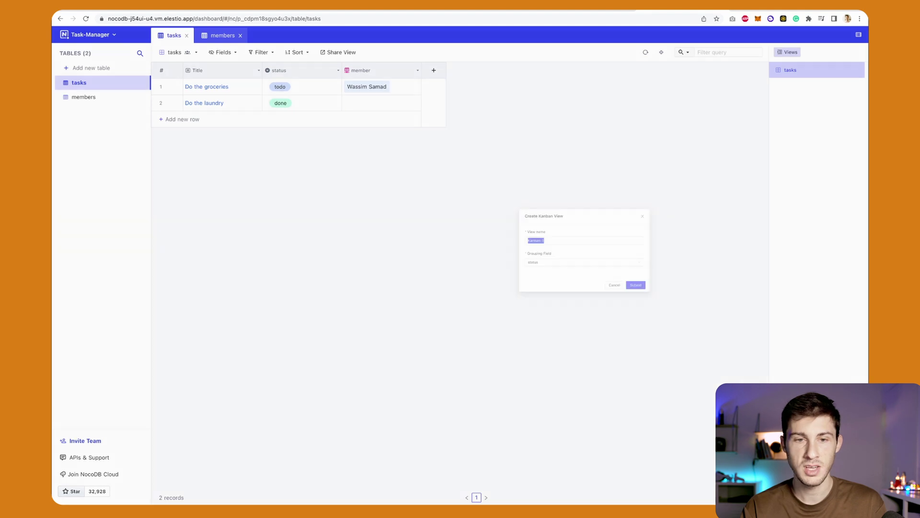
left_click(551, 167)
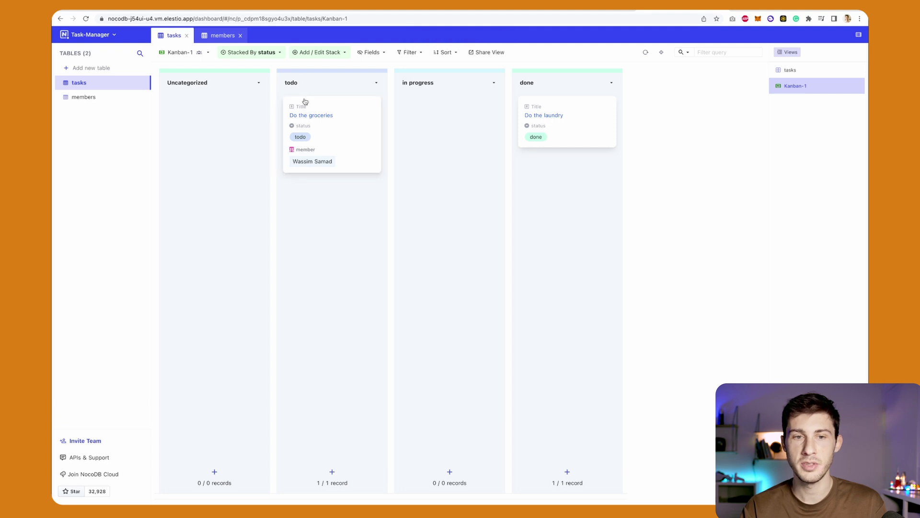
left_click(271, 53)
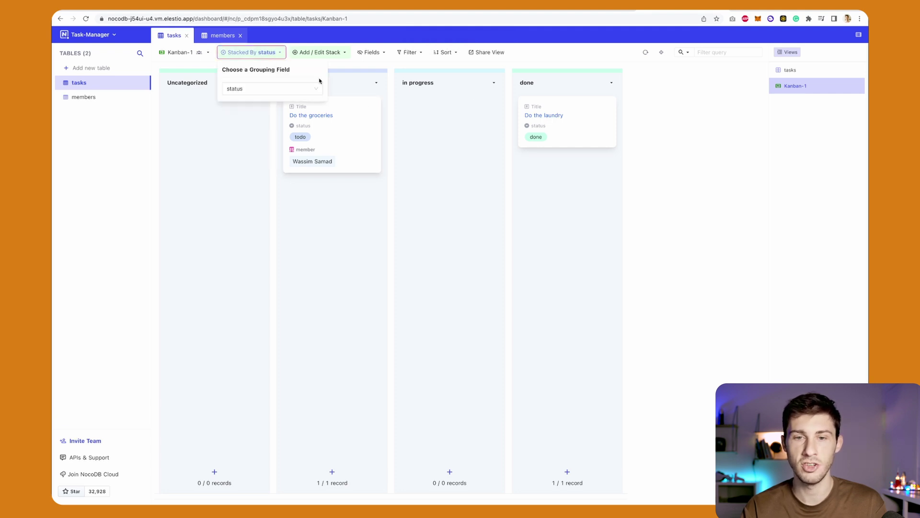
left_click(675, 188)
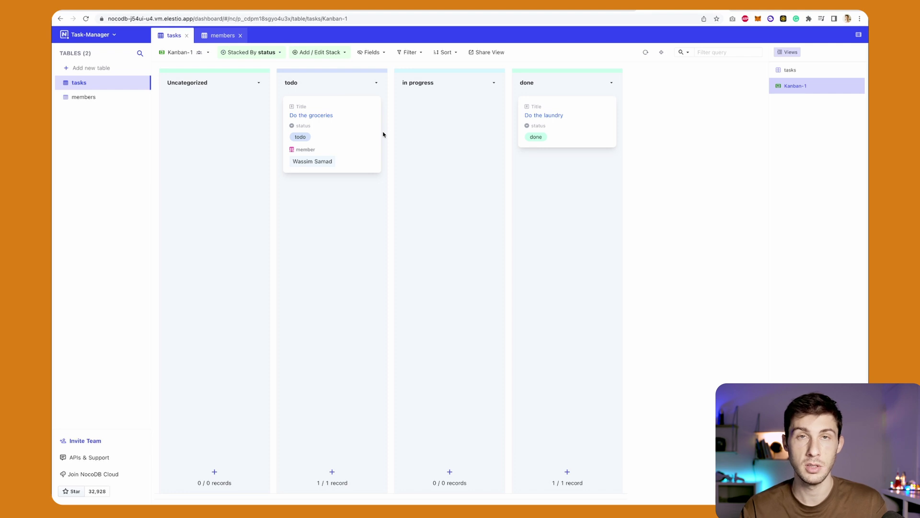
left_click_drag(358, 103, 459, 106)
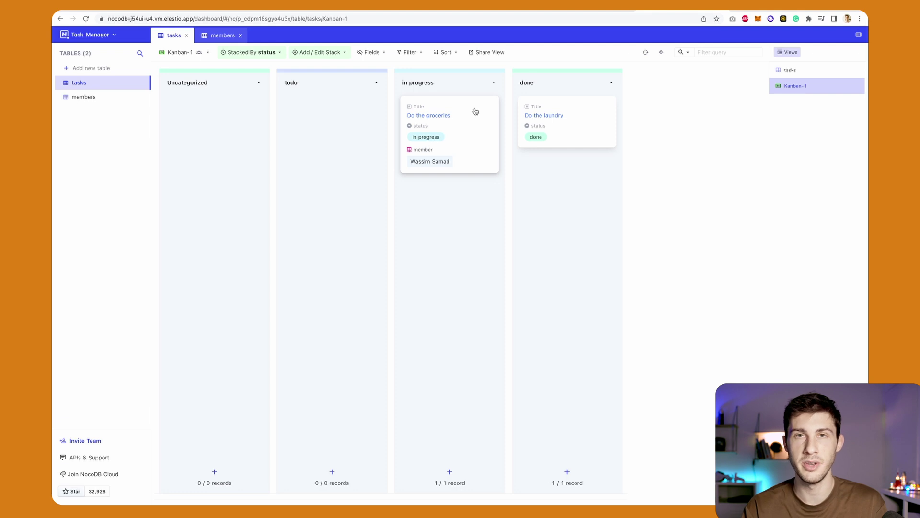
left_click_drag(475, 111, 356, 115)
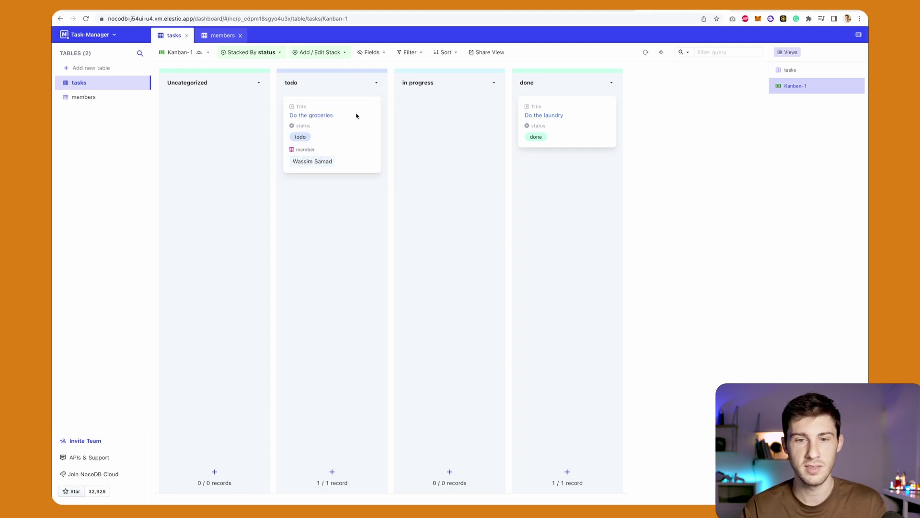
Open the members table and create its Gallery-1 view.
left_click(84, 97)
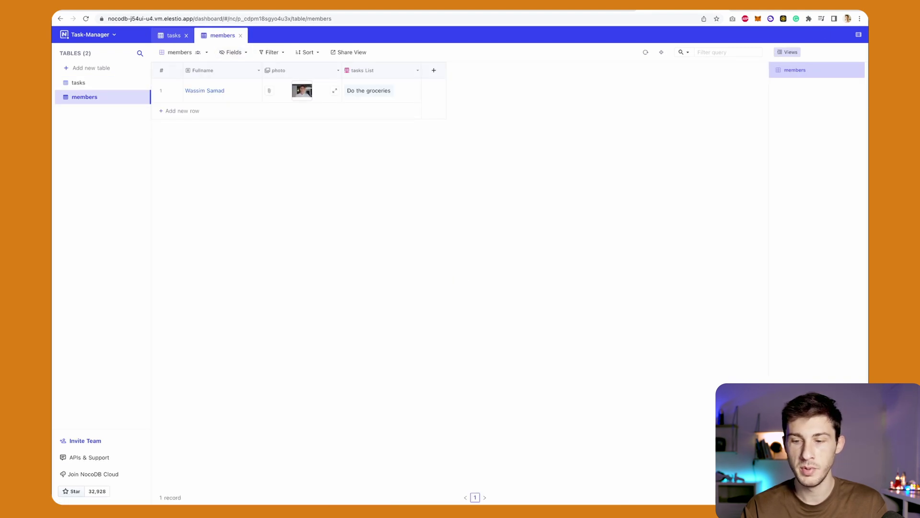
left_click(795, 455)
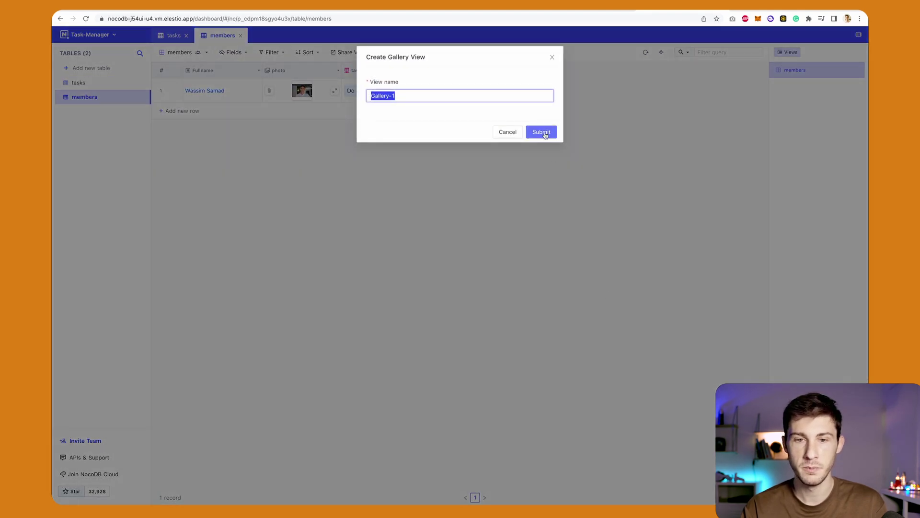
left_click(541, 133)
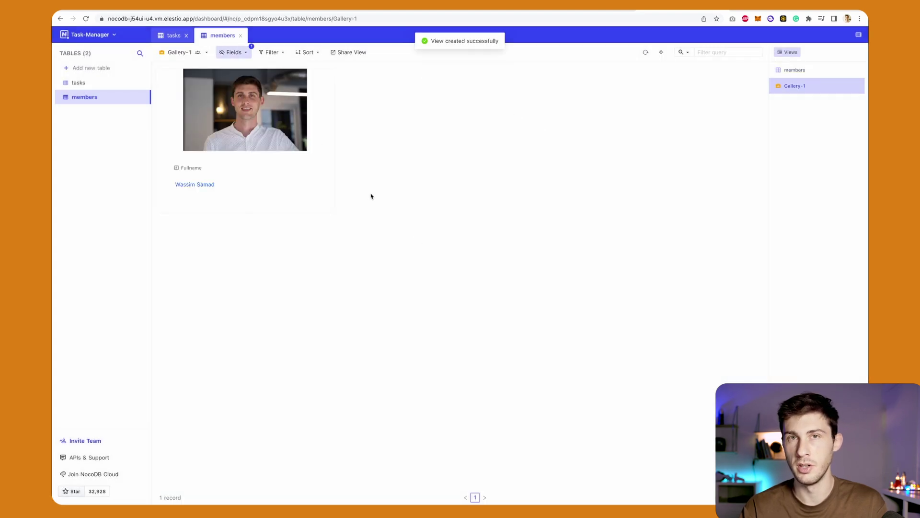
Create the Form-1 form view on the tasks table.
left_click(79, 83)
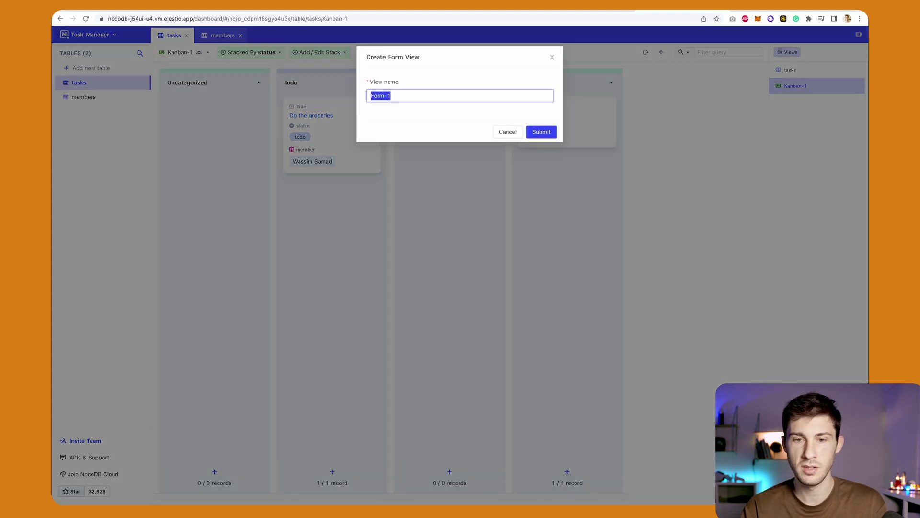
left_click(541, 132)
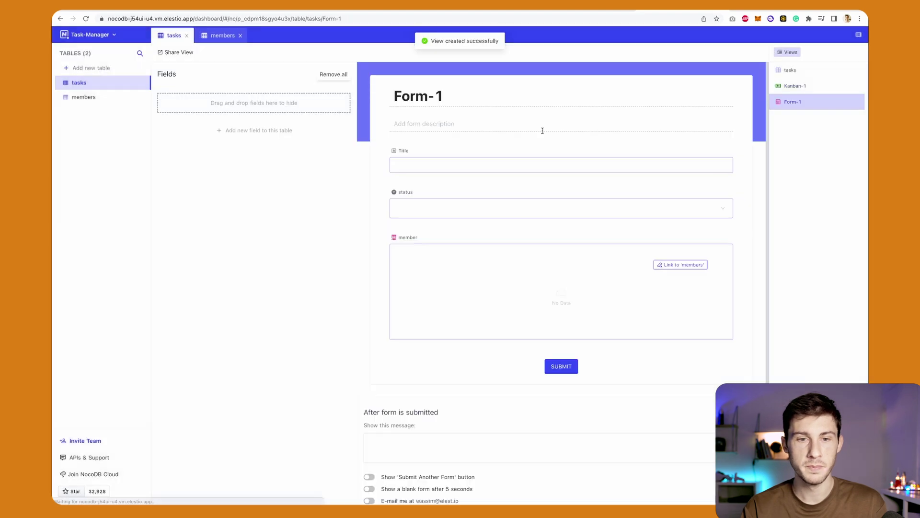
scroll(459, 286, "down", 1)
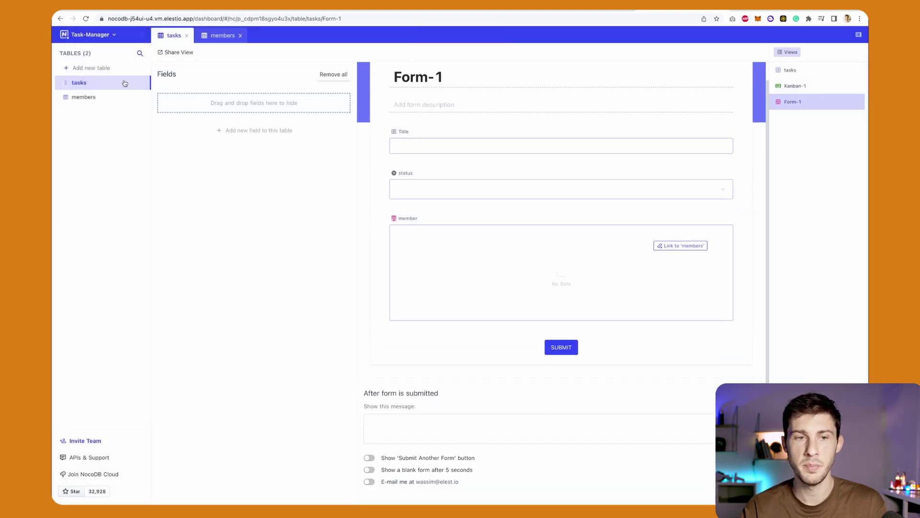
left_click(82, 83)
scroll(542, 142, "up", 1)
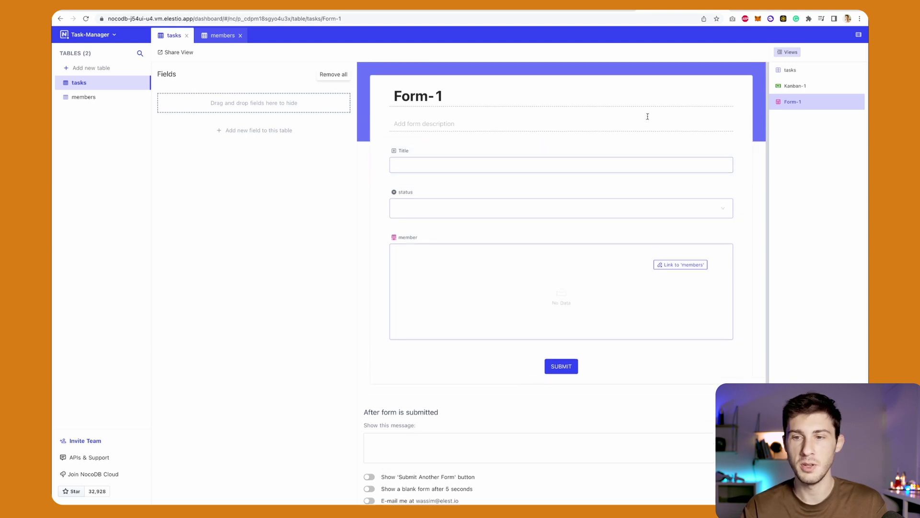
Check Form-1's private share link, then return to the tasks grid view.
mouse_move(836, 105)
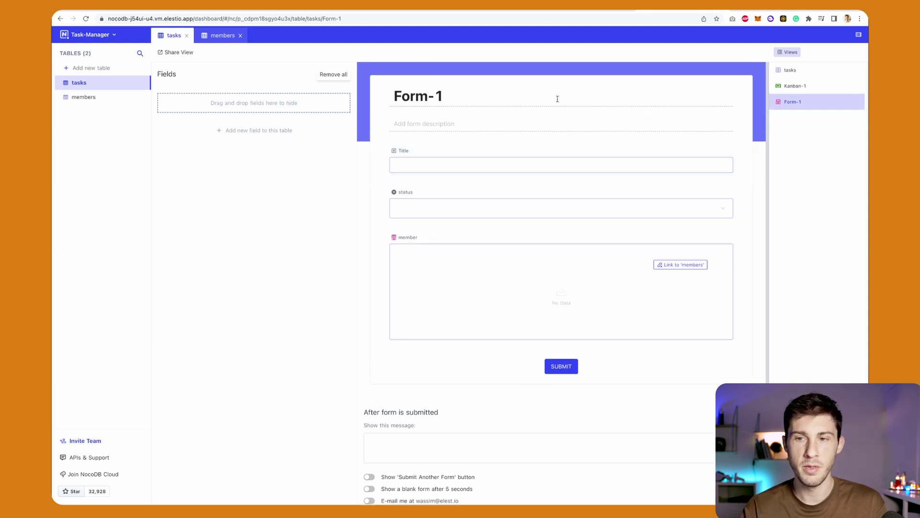
left_click(179, 53)
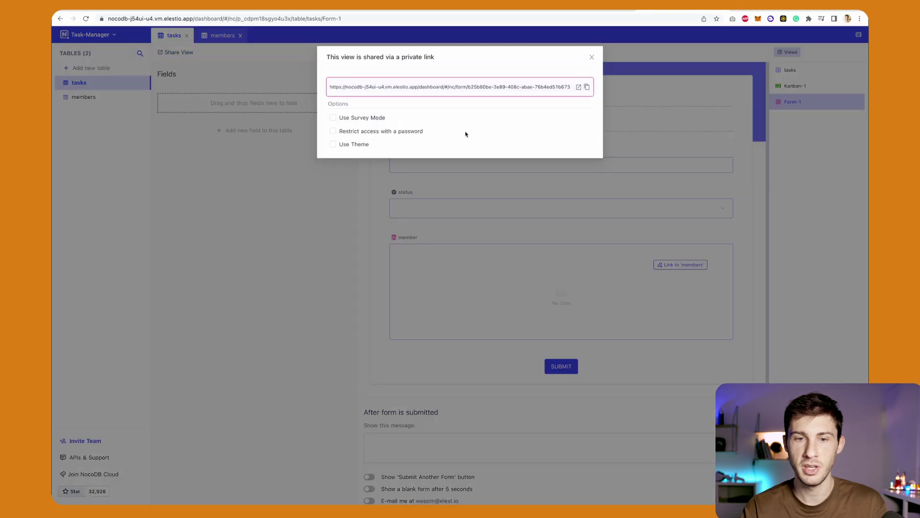
left_click(592, 57)
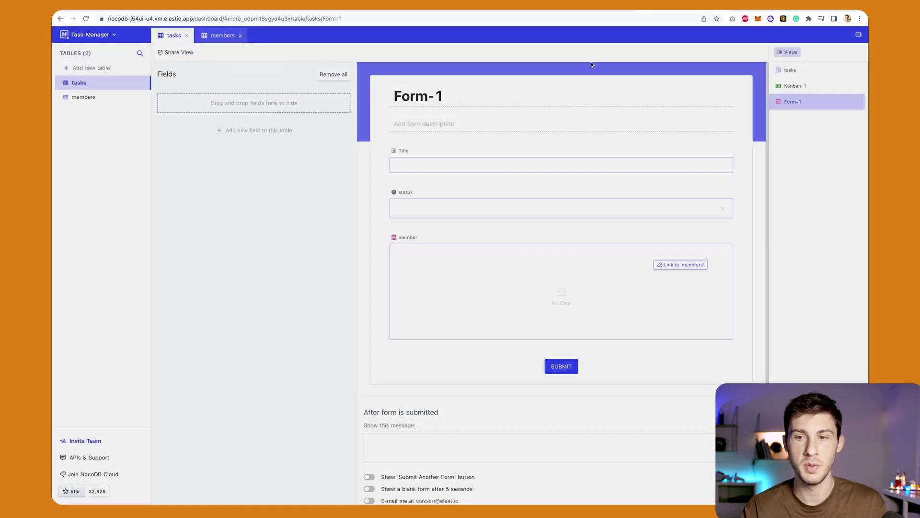
left_click(786, 73)
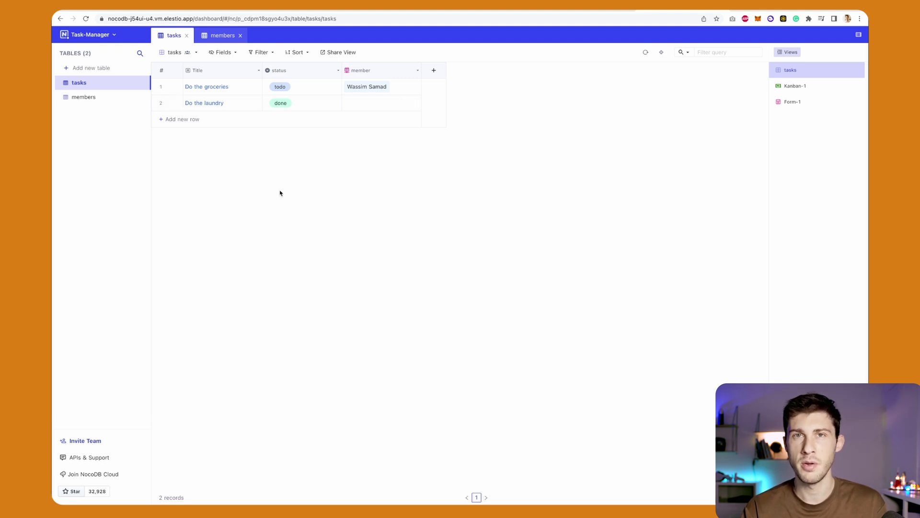
left_click(179, 53)
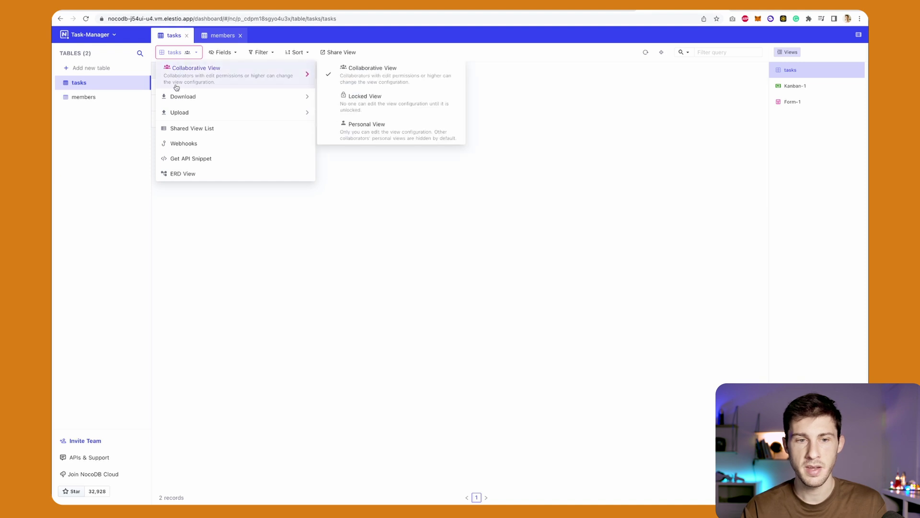
mouse_move(181, 102)
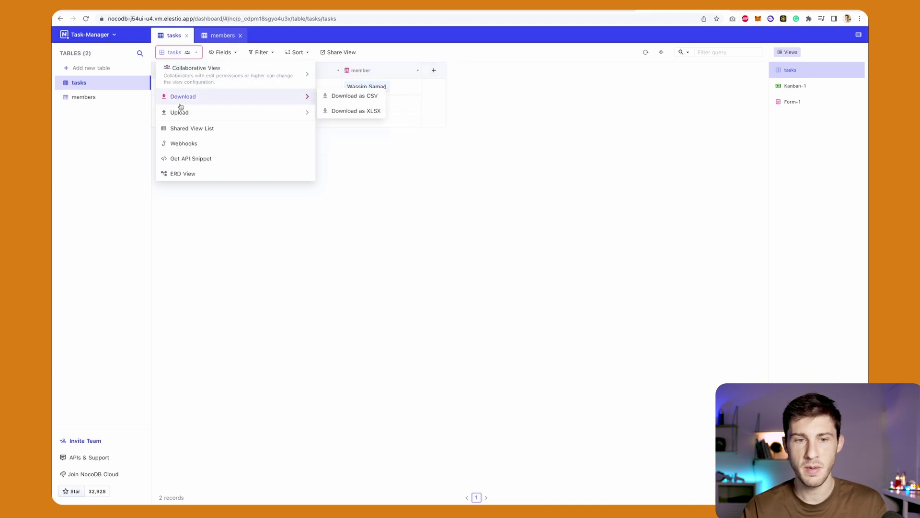
left_click(183, 145)
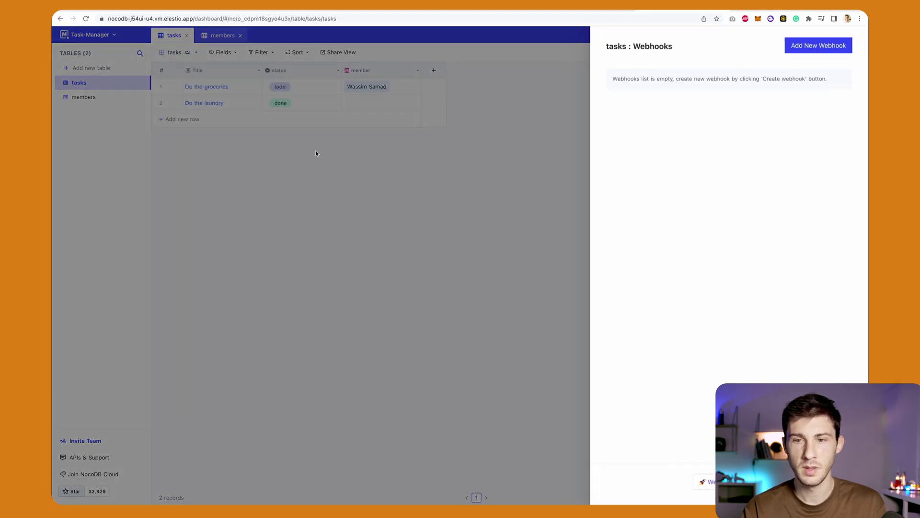
left_click(799, 48)
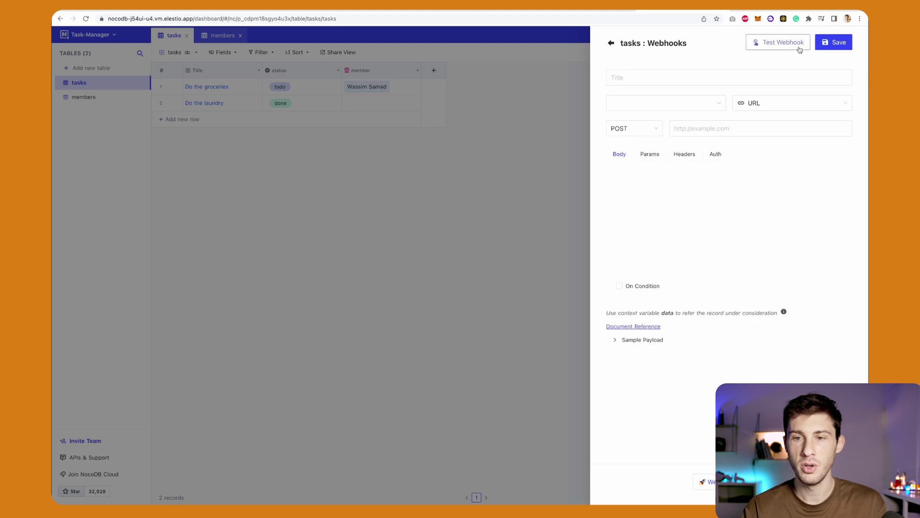
left_click(661, 79)
left_click(649, 103)
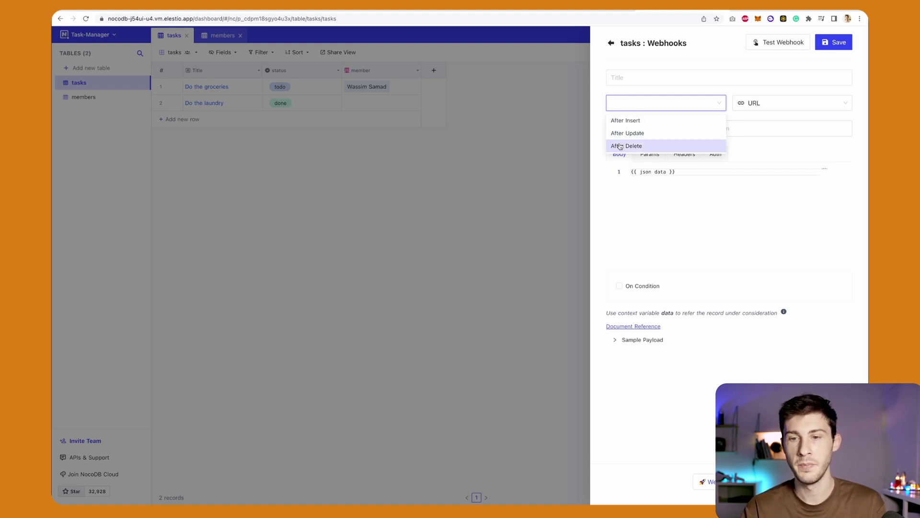
left_click(674, 173)
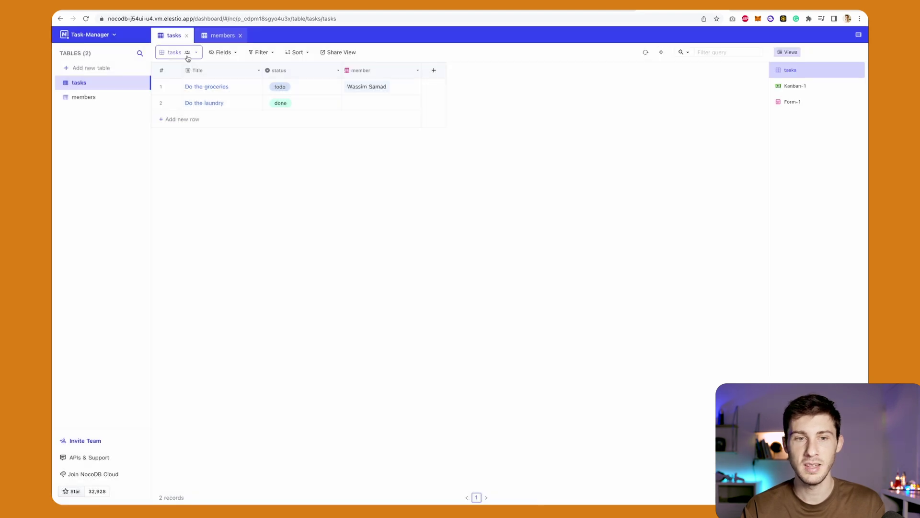
left_click(186, 54)
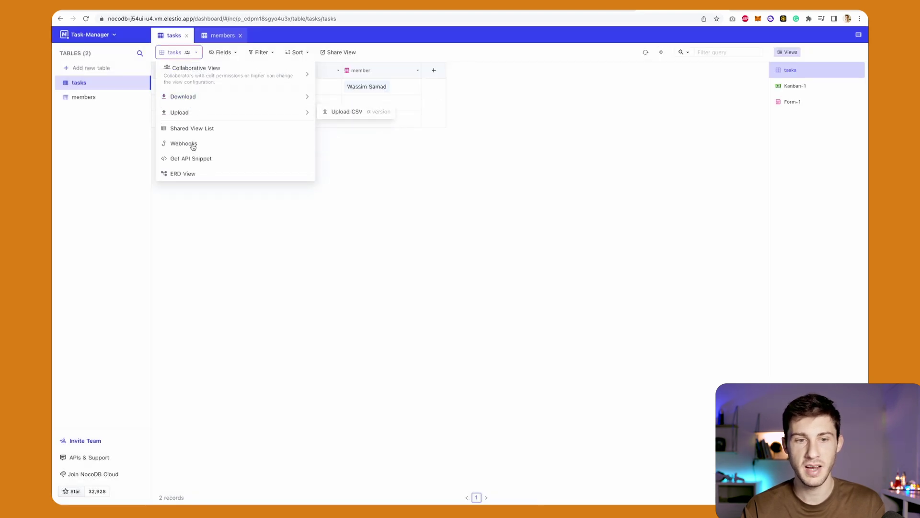
left_click(194, 160)
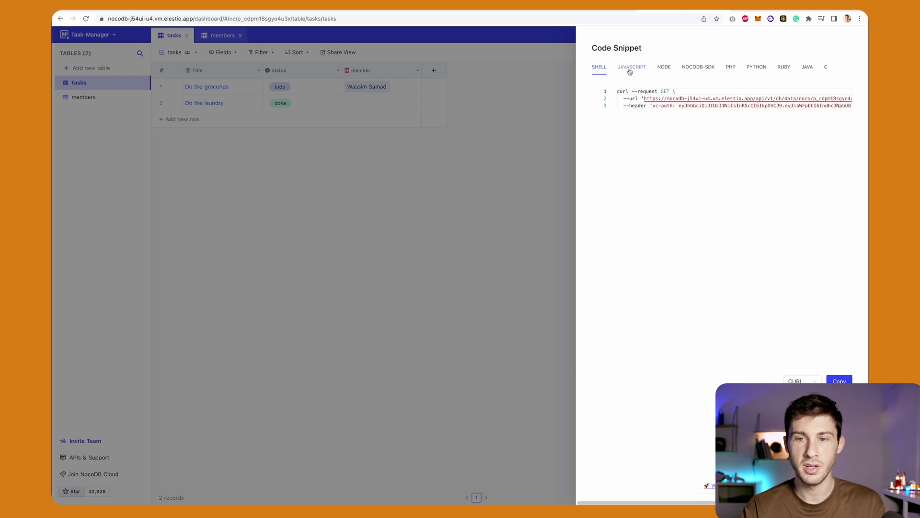
left_click(661, 67)
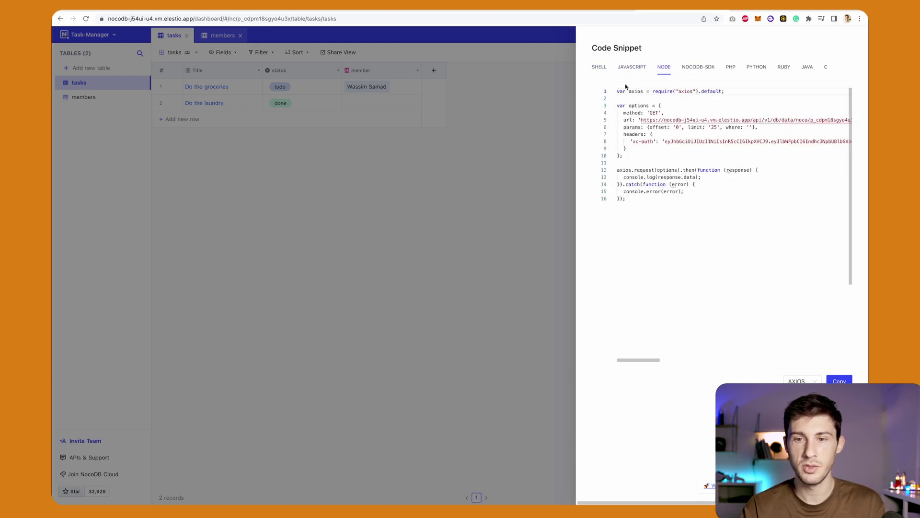
left_click(795, 381)
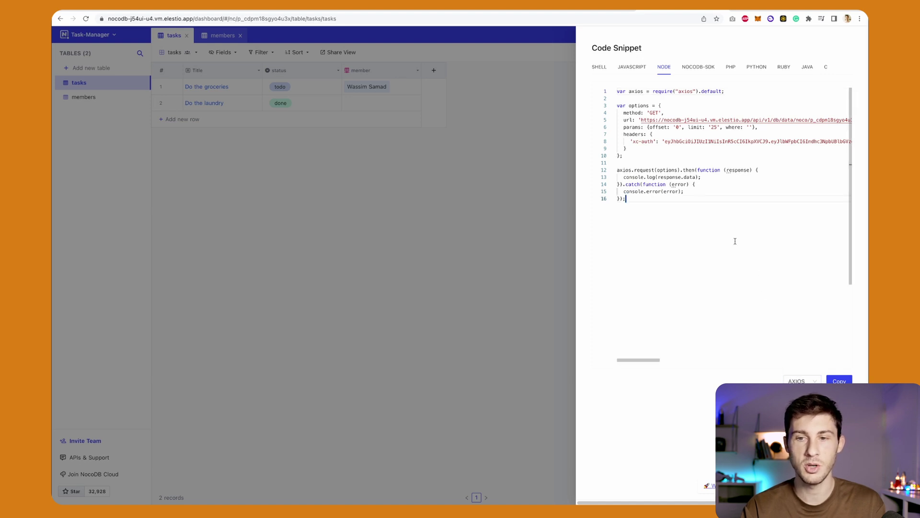
left_click_drag(735, 241, 614, 103)
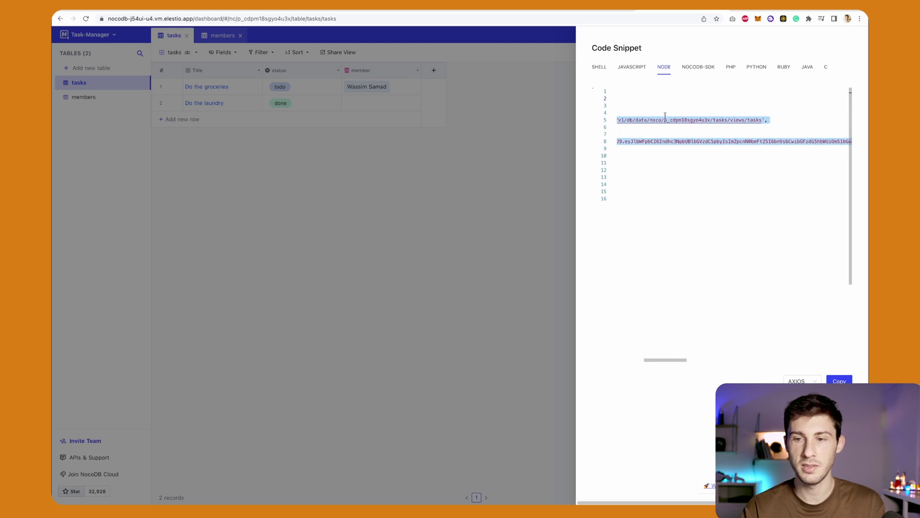
left_click(671, 231)
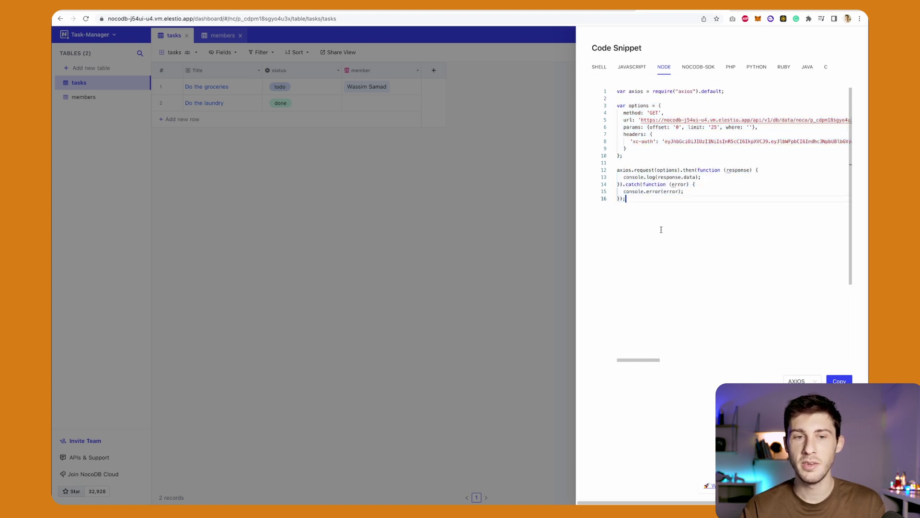
left_click(376, 190)
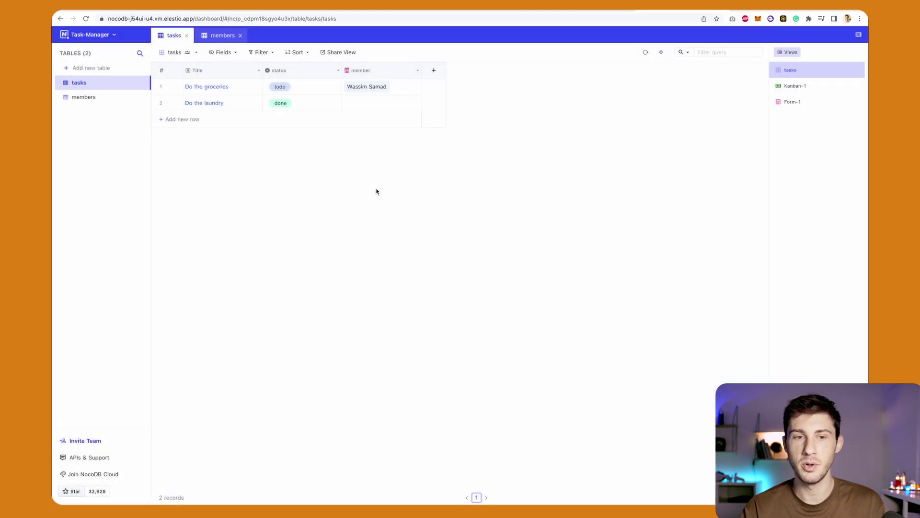
left_click(102, 40)
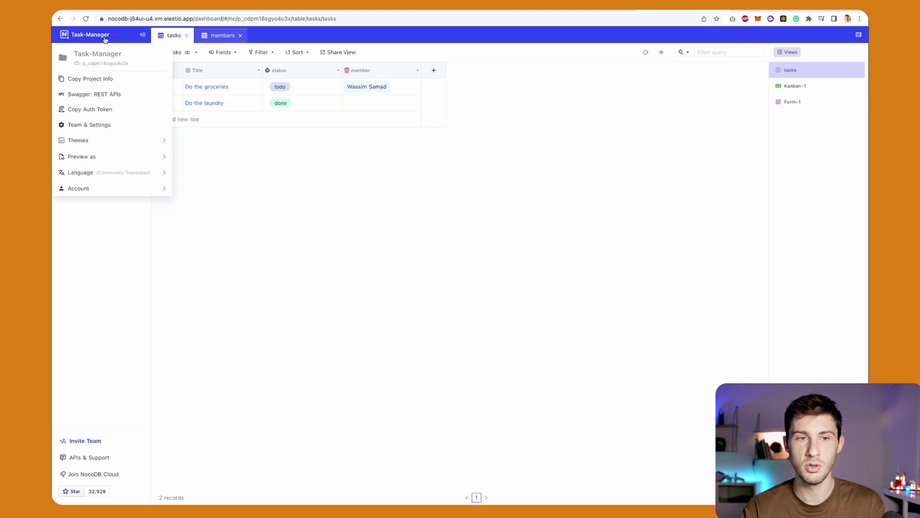
left_click(77, 95)
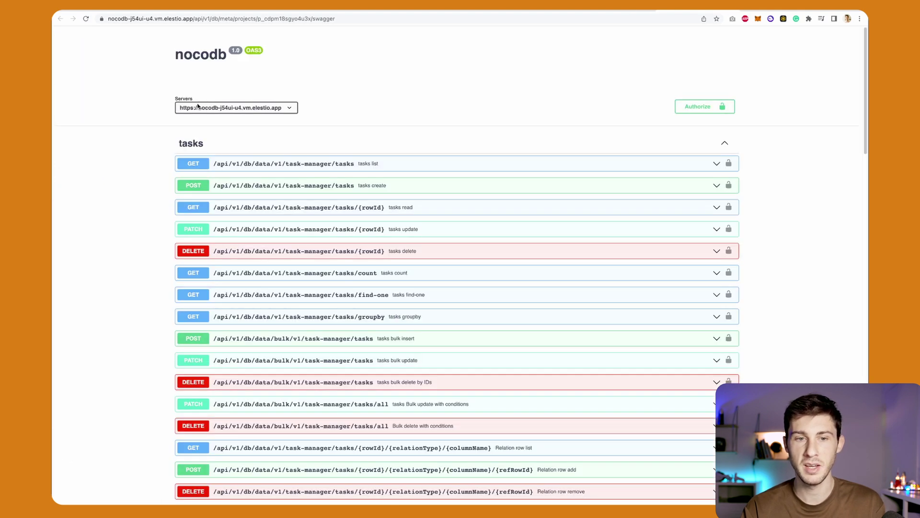
scroll(209, 151, "down", 2)
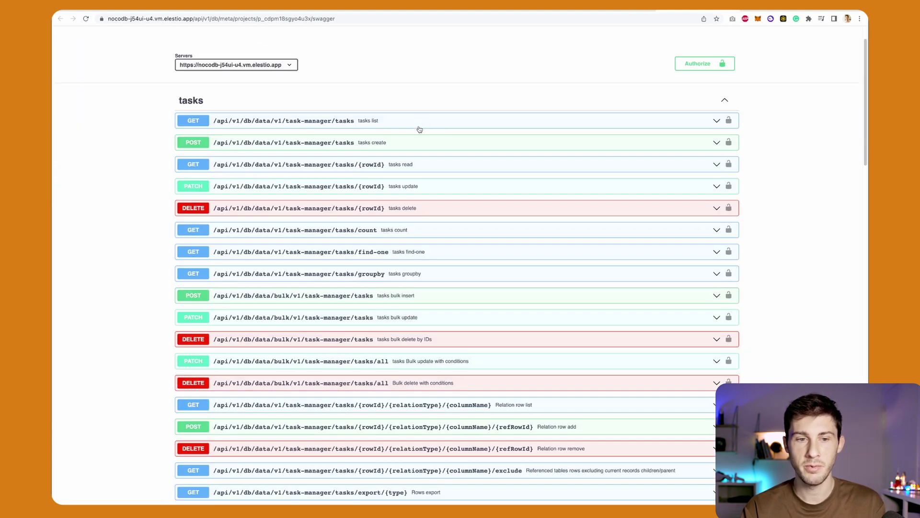
scroll(444, 241, "down", 5)
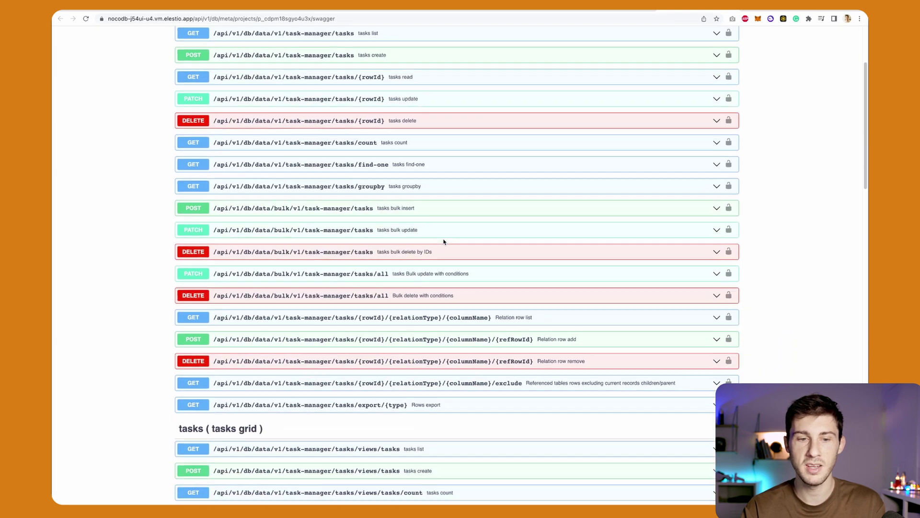
scroll(444, 241, "up", 2)
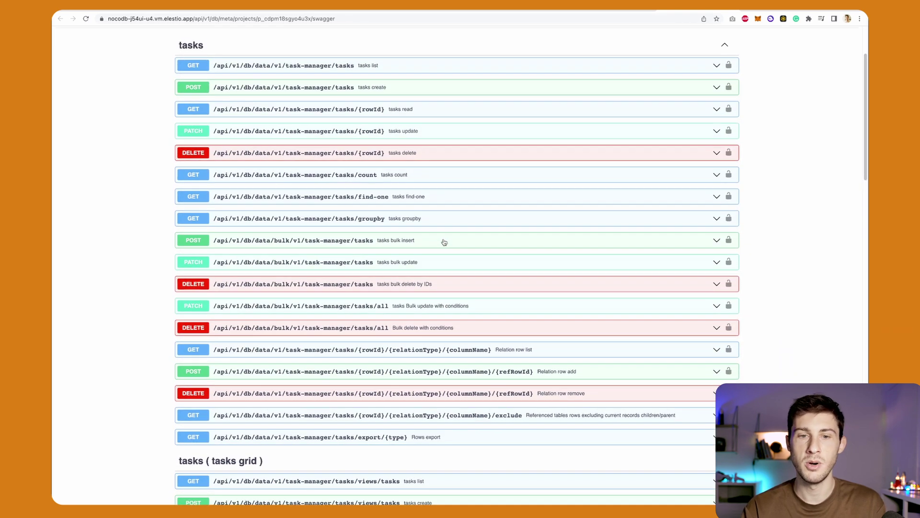
left_click(364, 65)
scroll(364, 144, "up", 3)
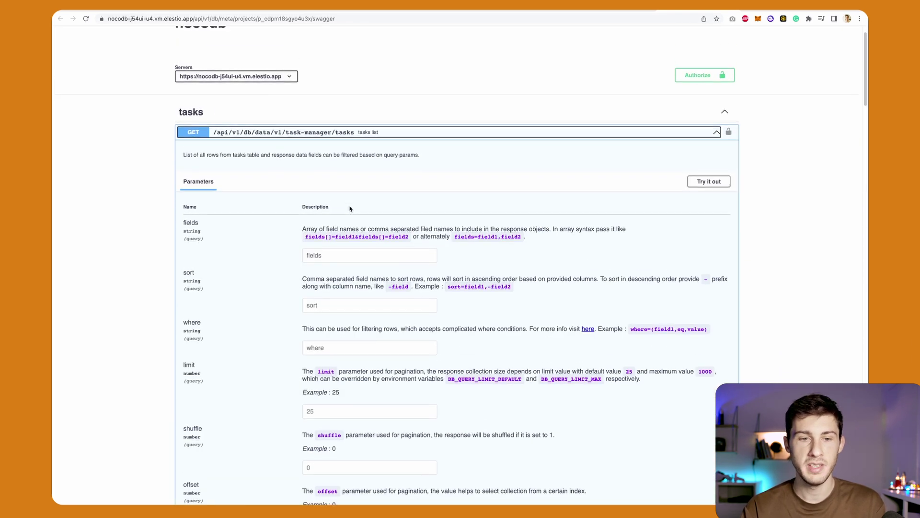
scroll(349, 210, "down", 5)
scroll(350, 209, "down", 3)
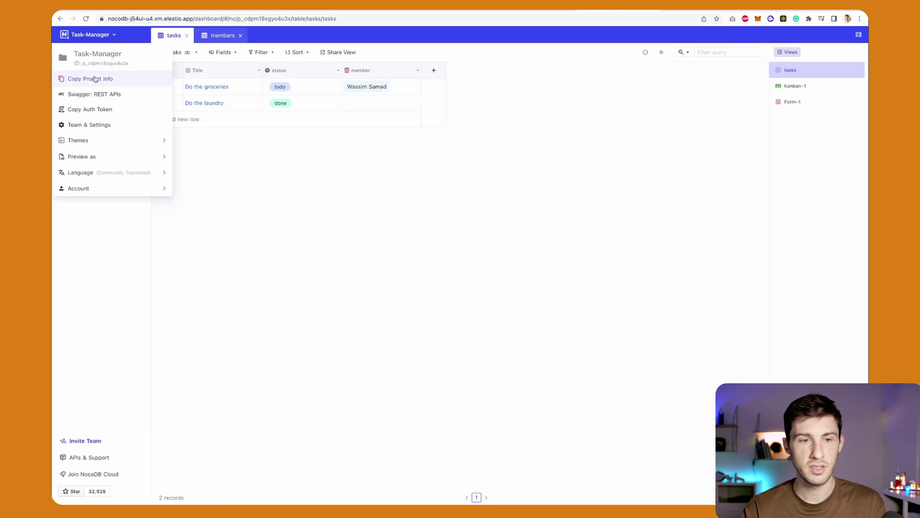
Open Team & Settings and browse the App Store integrations like Slack, Microsoft Teams, Discord, S3 and Minio.
left_click(90, 126)
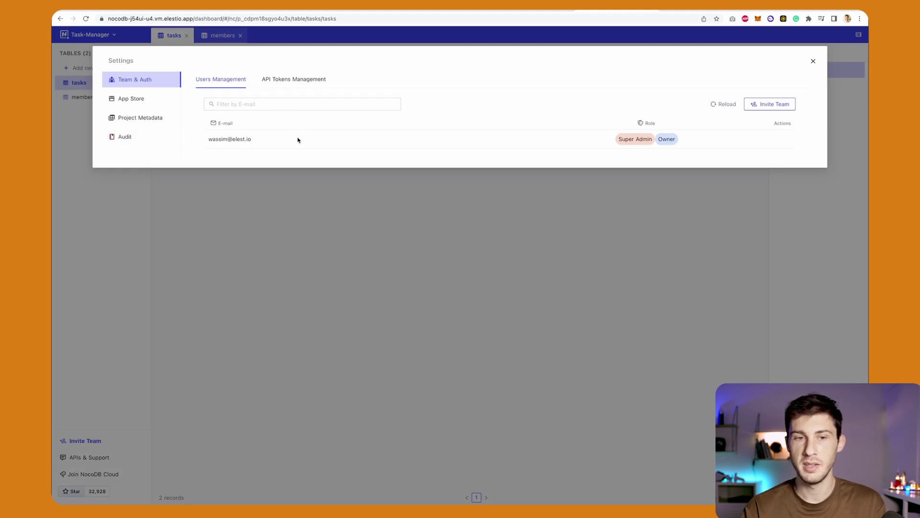
left_click(139, 100)
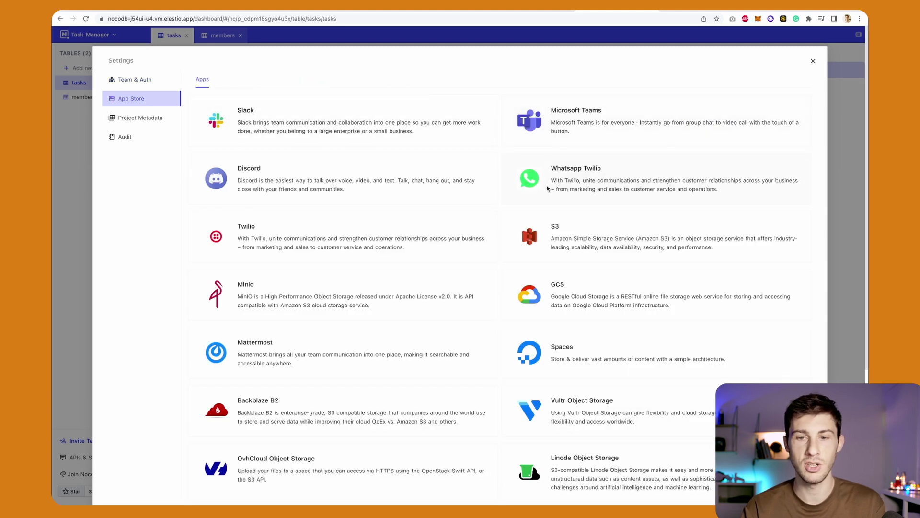
scroll(479, 290, "down", 3)
scroll(480, 290, "up", 2)
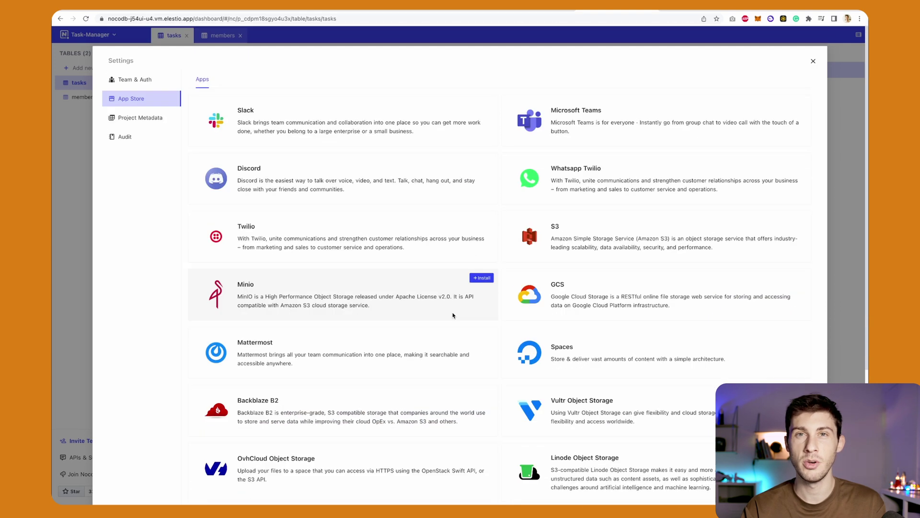
scroll(453, 315, "down", 2)
scroll(453, 315, "up", 3)
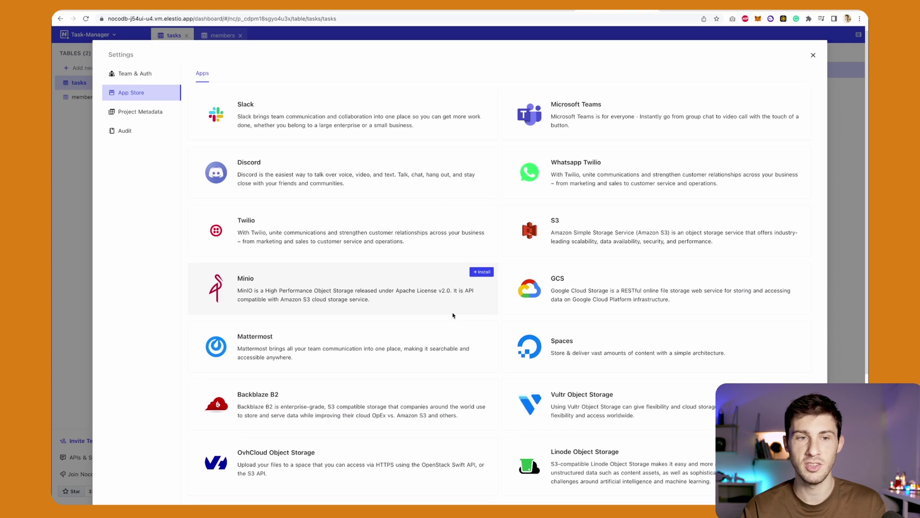